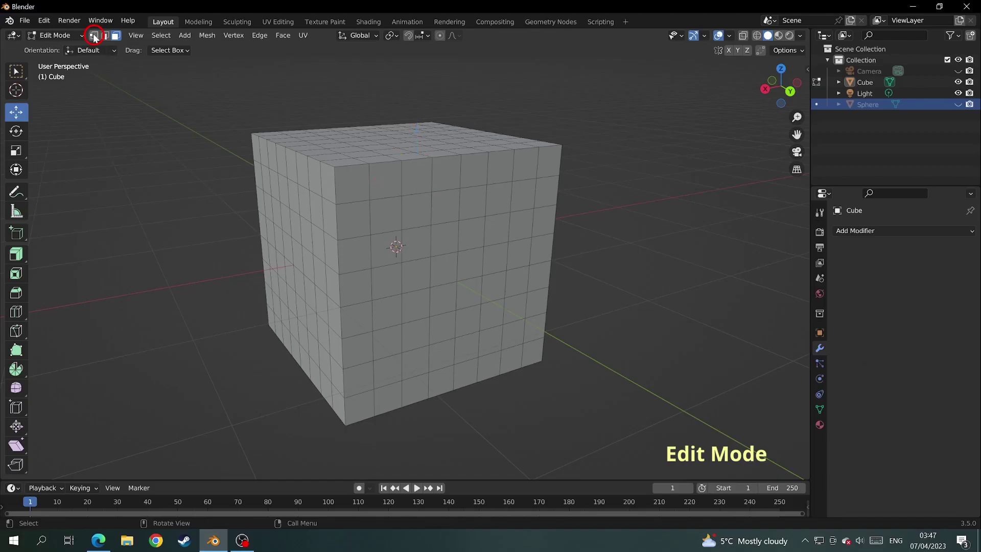
# Switch to vertex selection and pick several individual vertices on the cube
pyautogui.click(94, 36)
pyautogui.click(335, 165)
pyautogui.click(369, 163)
pyautogui.click(400, 160)
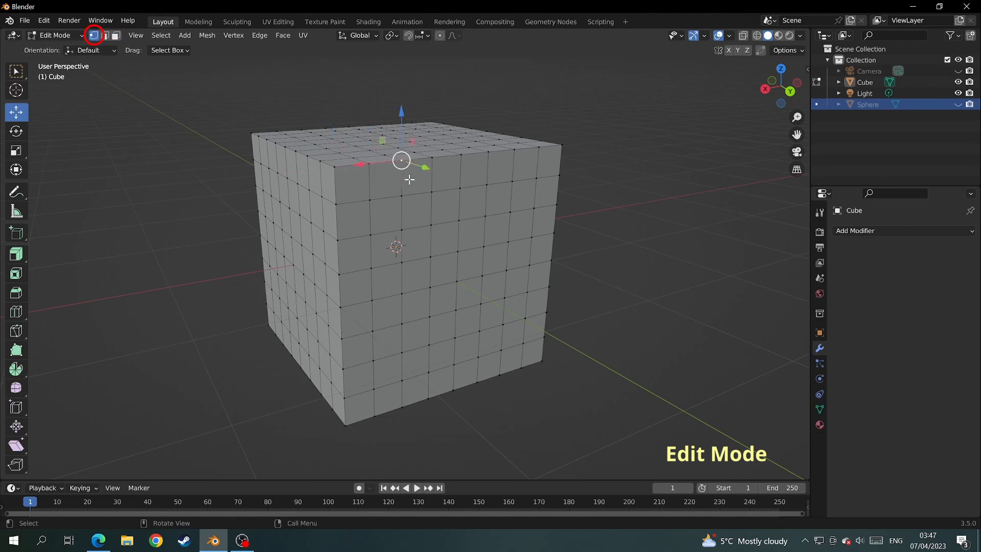
pyautogui.click(401, 196)
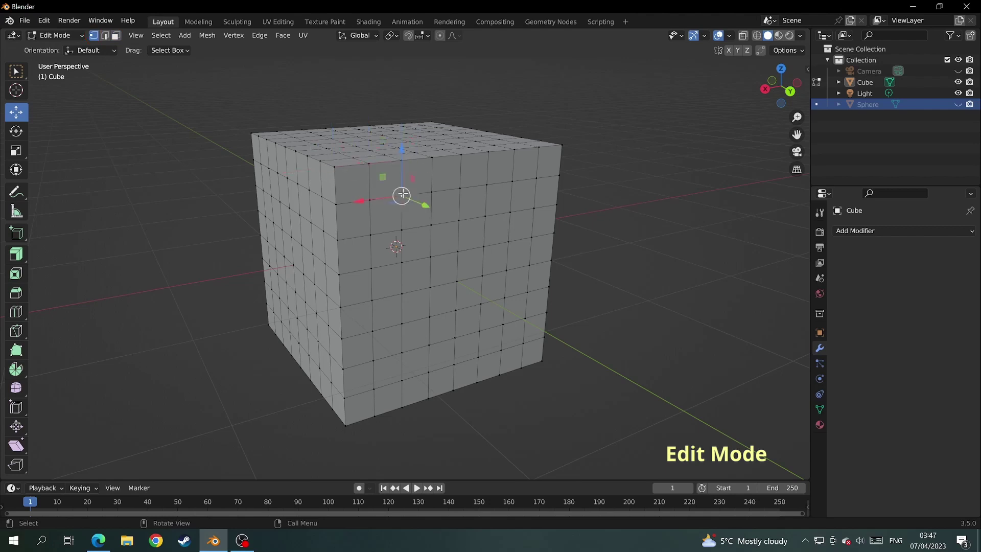
# Try edge selection on two edges, then switch to face selection and pick a front face
pyautogui.click(104, 36)
pyautogui.click(351, 201)
pyautogui.click(392, 200)
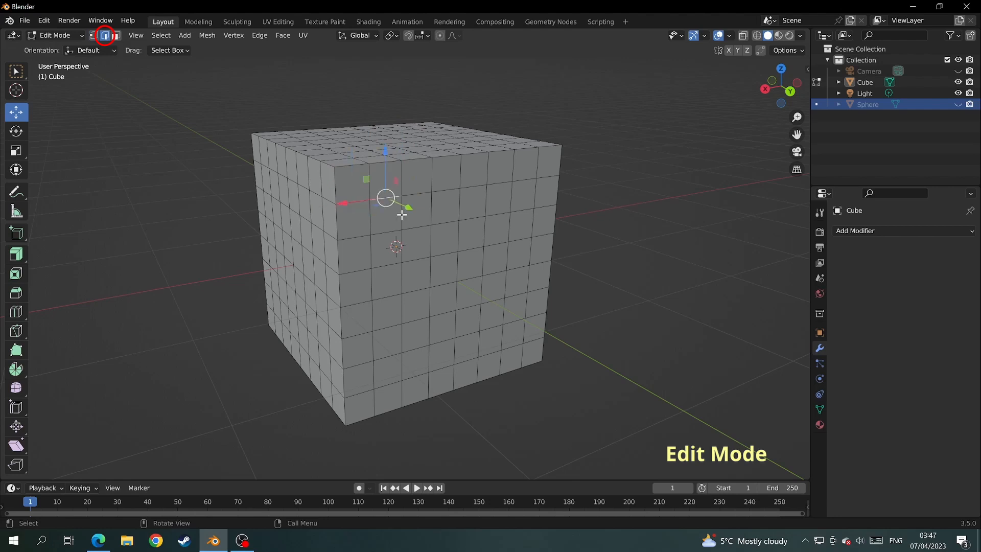
pyautogui.click(116, 36)
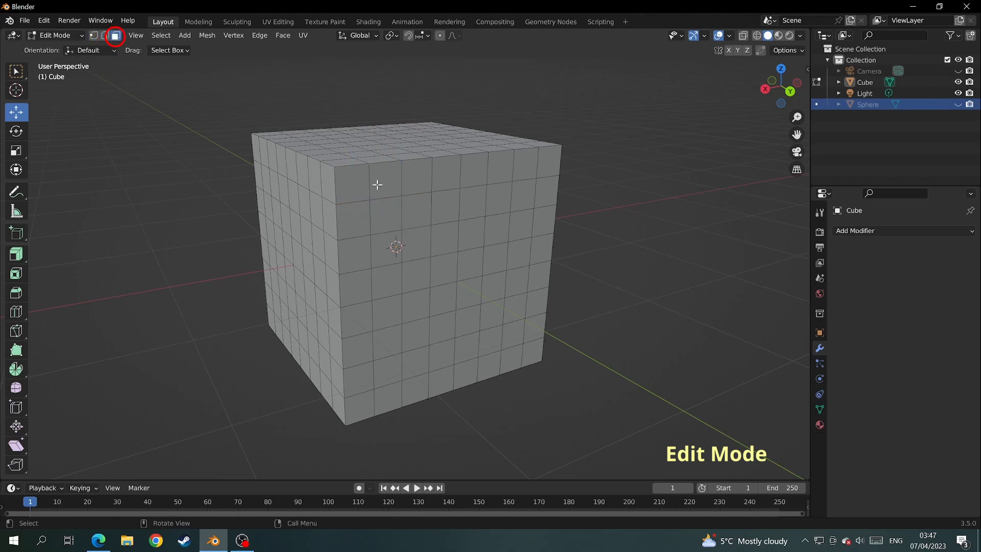
pyautogui.click(421, 213)
pyautogui.click(438, 237)
pyautogui.click(419, 264)
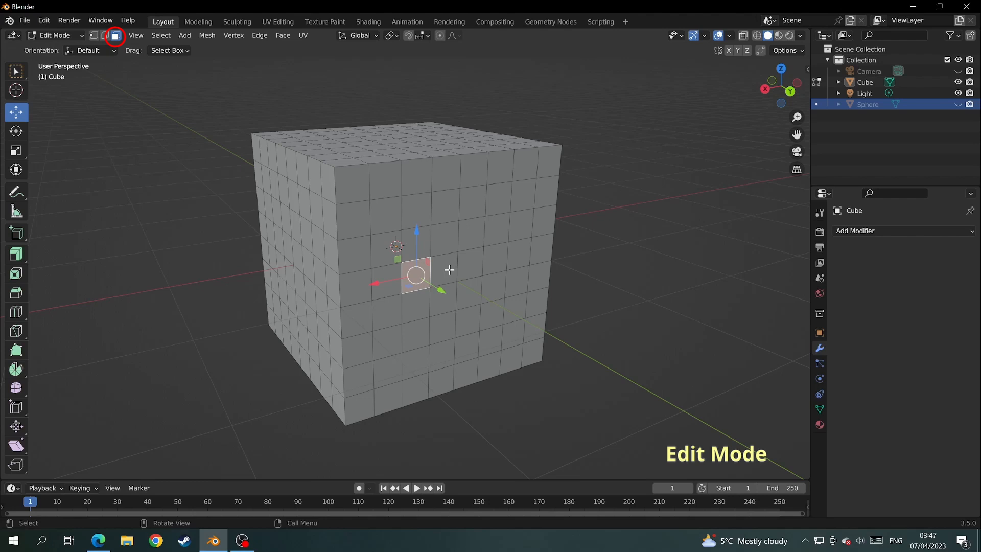
pyautogui.moveTo(476, 266); pyautogui.dragTo(444, 257, button='middle')
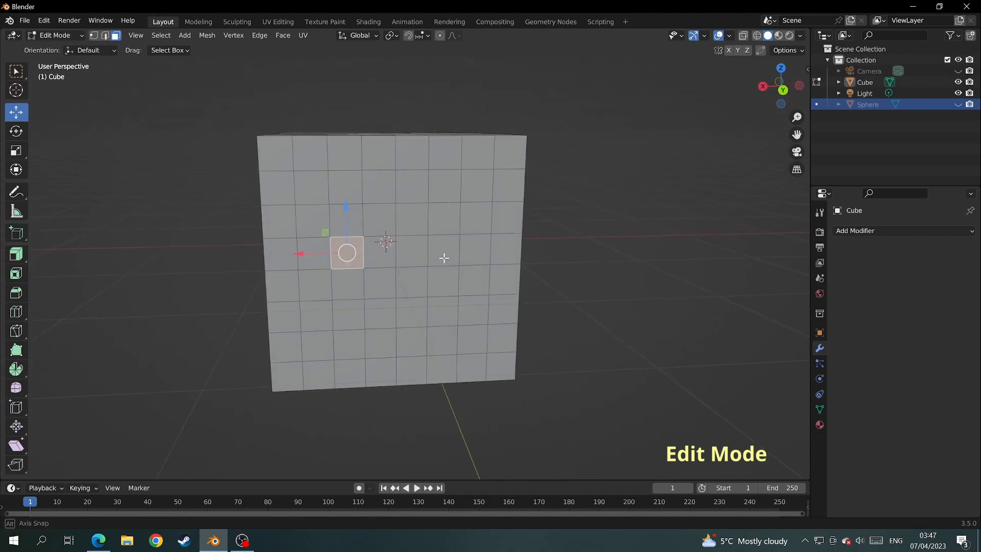
pyautogui.click(114, 116)
pyautogui.moveTo(178, 183); pyautogui.dragTo(423, 321)
pyautogui.moveTo(517, 321)
pyautogui.mouseDown()
pyautogui.moveTo(466, 258)
pyautogui.moveTo(488, 233)
pyautogui.mouseUp()
pyautogui.moveTo(426, 133); pyautogui.dragTo(494, 207)
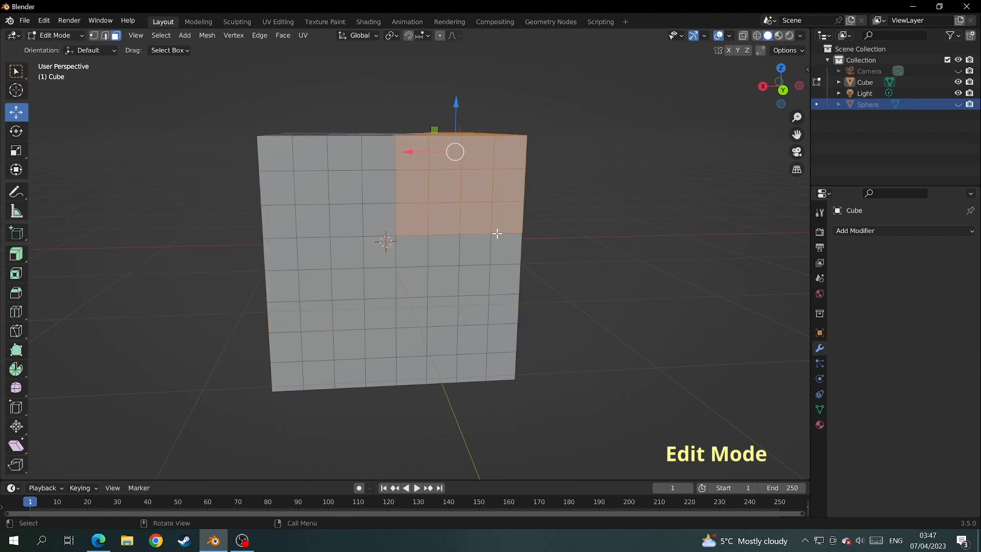
pyautogui.click(688, 97)
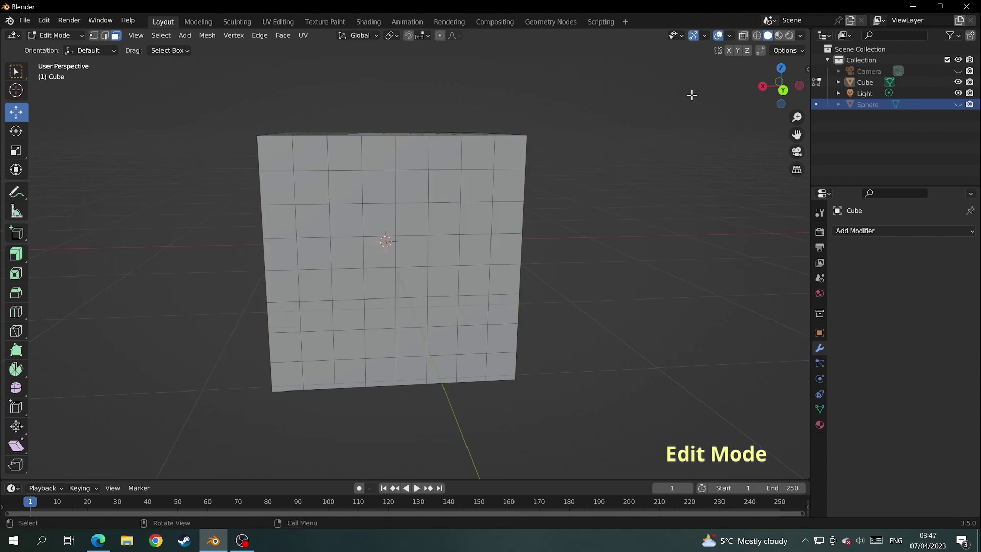
pyautogui.click(757, 36)
pyautogui.click(744, 36)
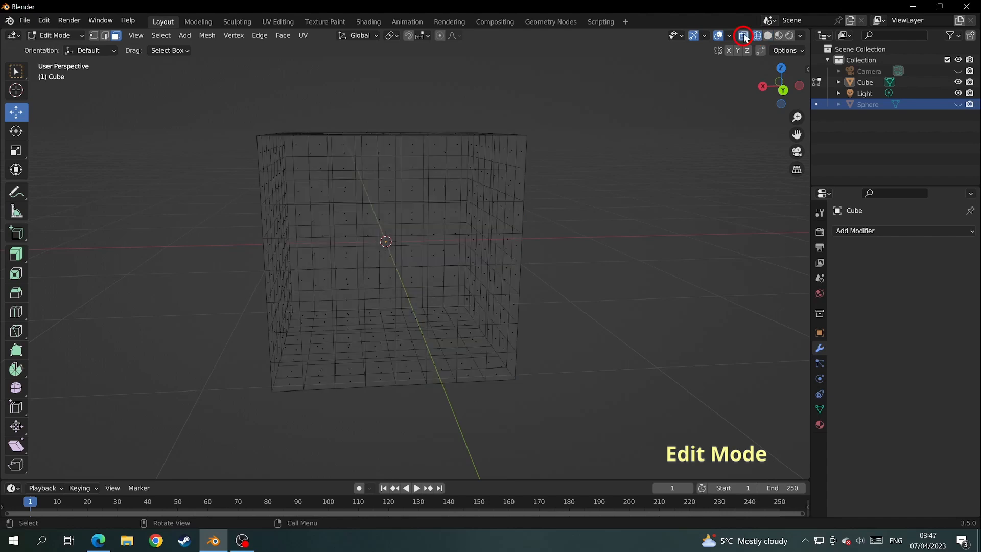
pyautogui.moveTo(522, 253); pyautogui.dragTo(547, 244, button='middle')
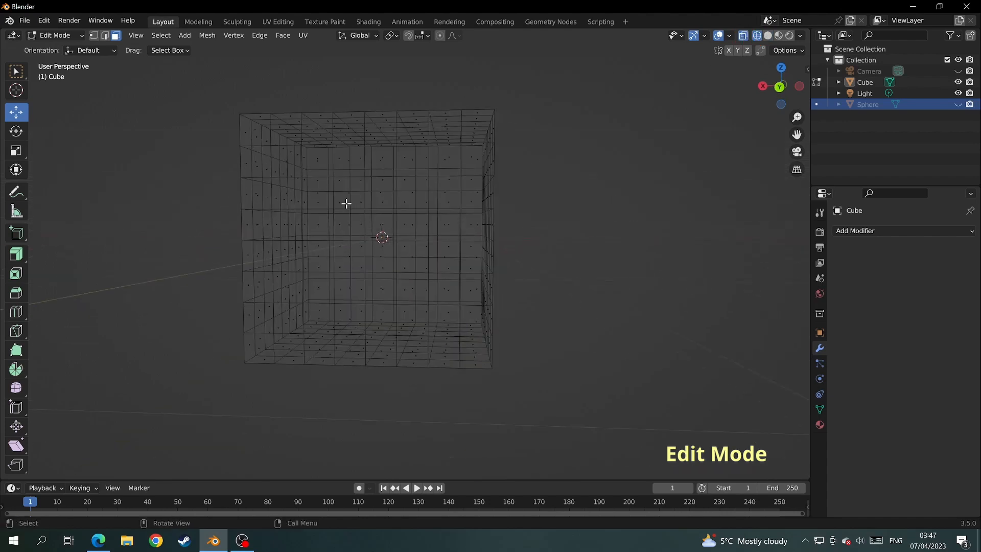
pyautogui.moveTo(345, 204); pyautogui.dragTo(414, 264)
pyautogui.moveTo(484, 258)
pyautogui.mouseDown(button='middle')
pyautogui.moveTo(454, 270)
pyautogui.moveTo(485, 269)
pyautogui.mouseUp(button='middle')
pyautogui.click(589, 204)
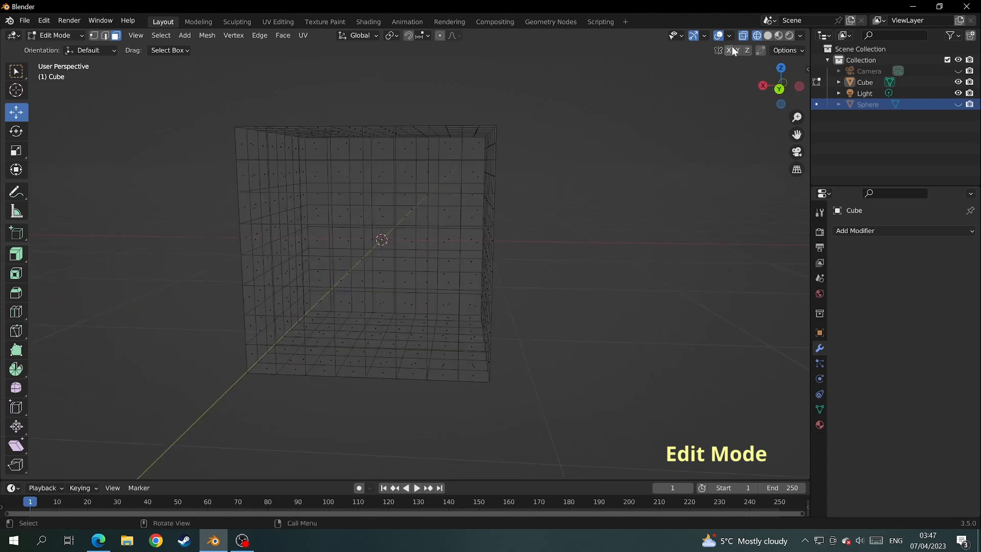
pyautogui.click(744, 35)
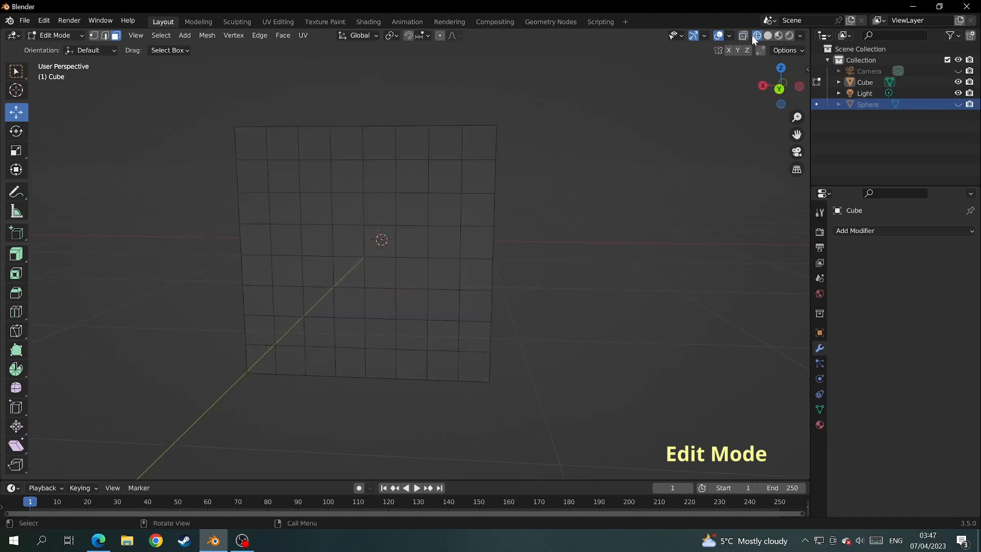
# Return to solid shading and click through several single faces on the cube's front
pyautogui.click(768, 35)
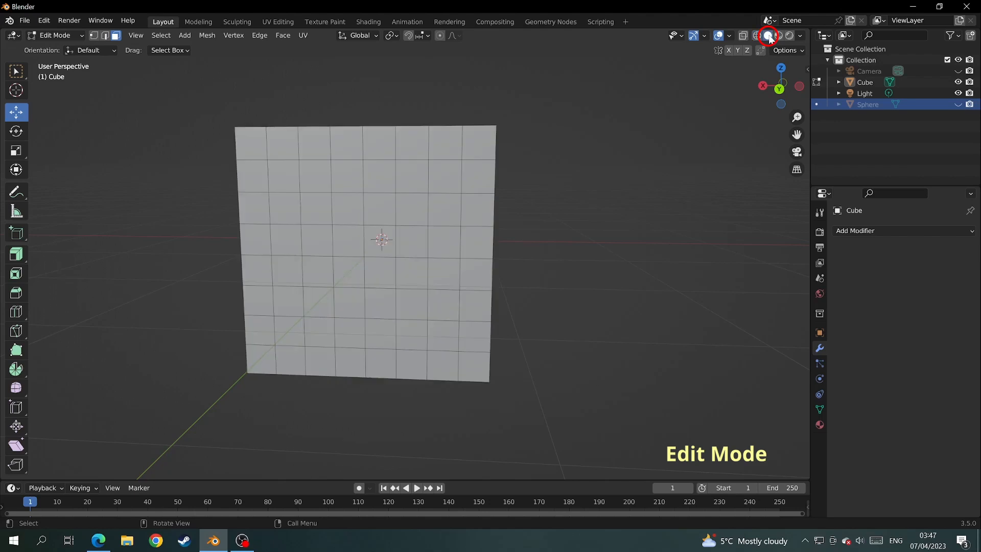
pyautogui.moveTo(429, 199); pyautogui.dragTo(407, 212, button='middle')
pyautogui.click(420, 201)
pyautogui.click(484, 204)
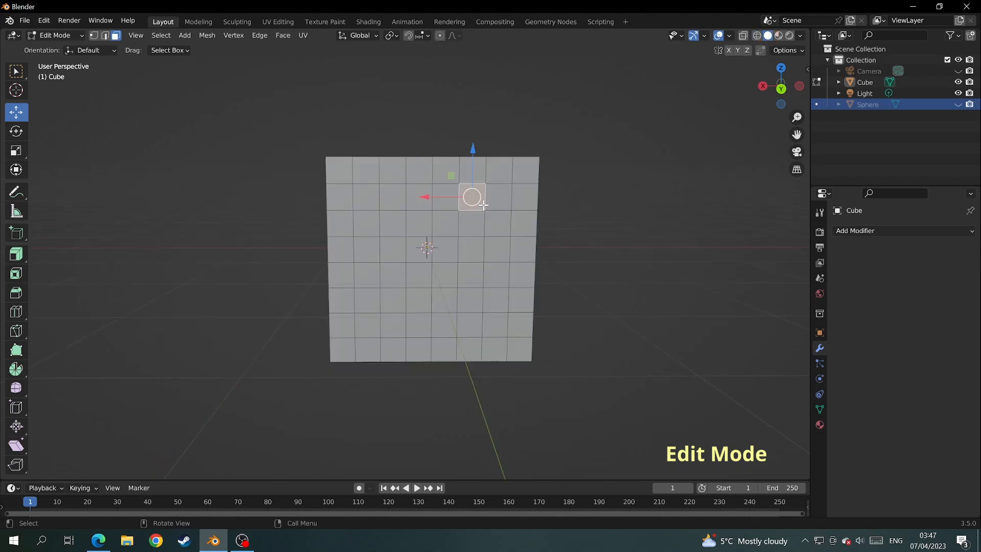
pyautogui.click(471, 247)
pyautogui.click(469, 276)
pyautogui.click(396, 277)
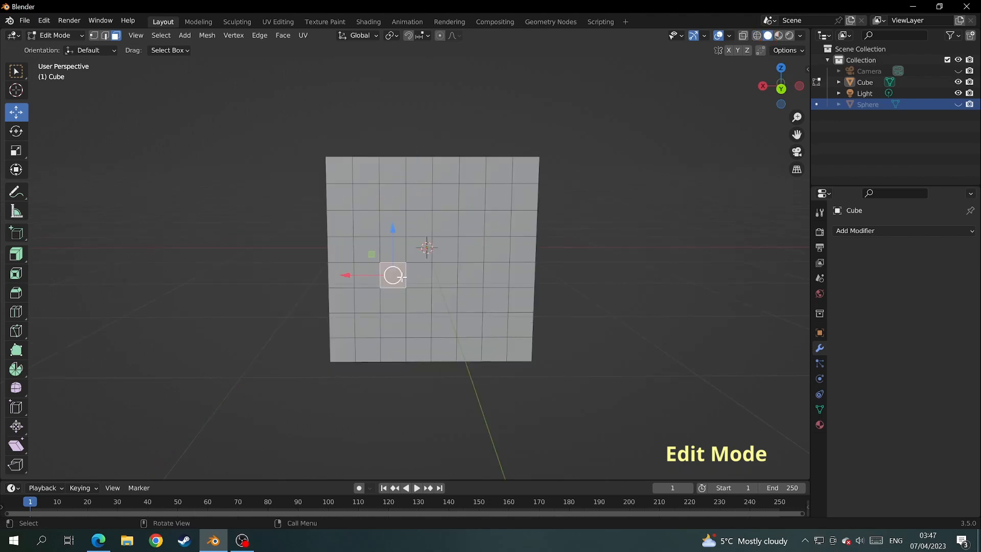
# Shift-add a scattered handful of front faces to the selection
pyautogui.keyDown('shift'); pyautogui.click(419, 223); pyautogui.keyUp('shift')
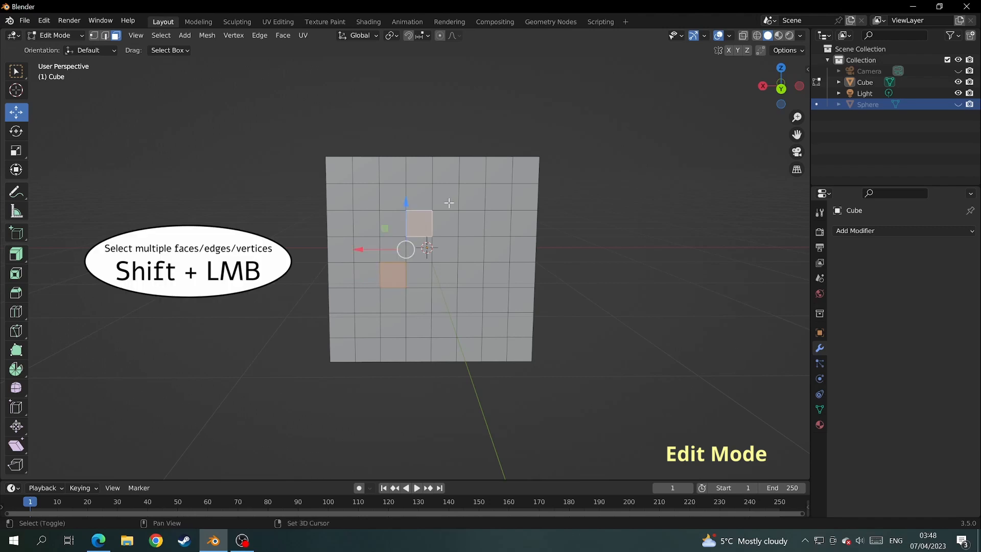
pyautogui.keyDown('shift'); pyautogui.click(446, 196); pyautogui.keyUp('shift')
pyautogui.keyDown('shift'); pyautogui.click(449, 231); pyautogui.keyUp('shift')
pyautogui.keyDown('shift'); pyautogui.click(506, 232); pyautogui.keyUp('shift')
pyautogui.keyDown('shift'); pyautogui.click(499, 281); pyautogui.keyUp('shift')
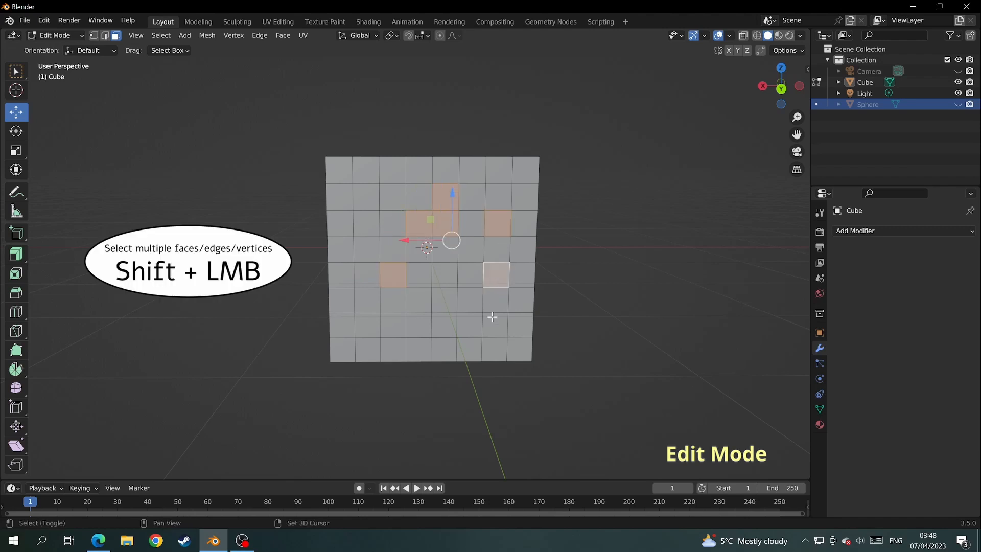
pyautogui.keyDown('shift'); pyautogui.click(491, 318); pyautogui.keyUp('shift')
pyautogui.keyDown('shift'); pyautogui.click(445, 331); pyautogui.keyUp('shift')
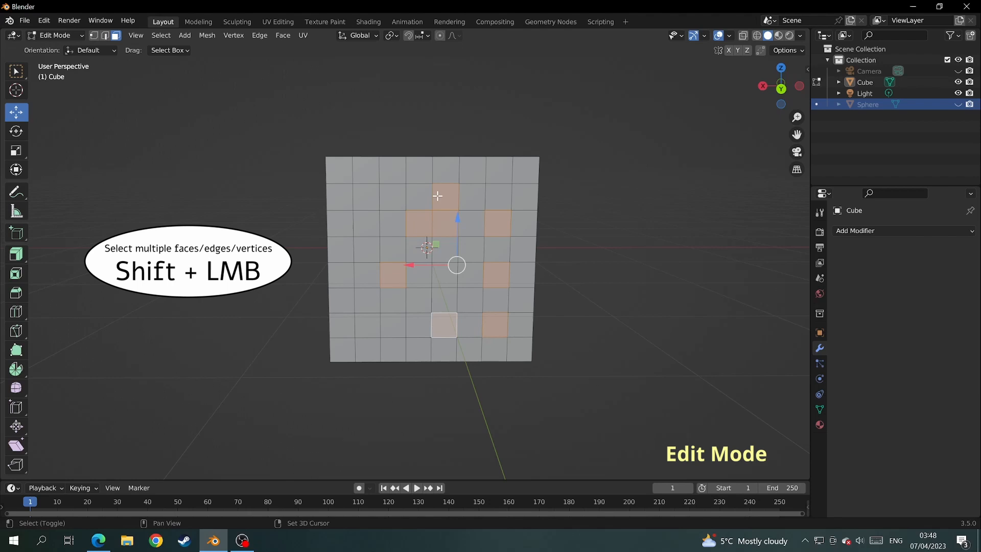
# Drop three faces from the selection and add two on the left instead
pyautogui.keyDown('shift'); pyautogui.click(437, 196); pyautogui.keyUp('shift')
pyautogui.keyDown('shift'); pyautogui.click(451, 223); pyautogui.keyUp('shift')
pyautogui.keyDown('shift'); pyautogui.click(402, 278); pyautogui.keyUp('shift')
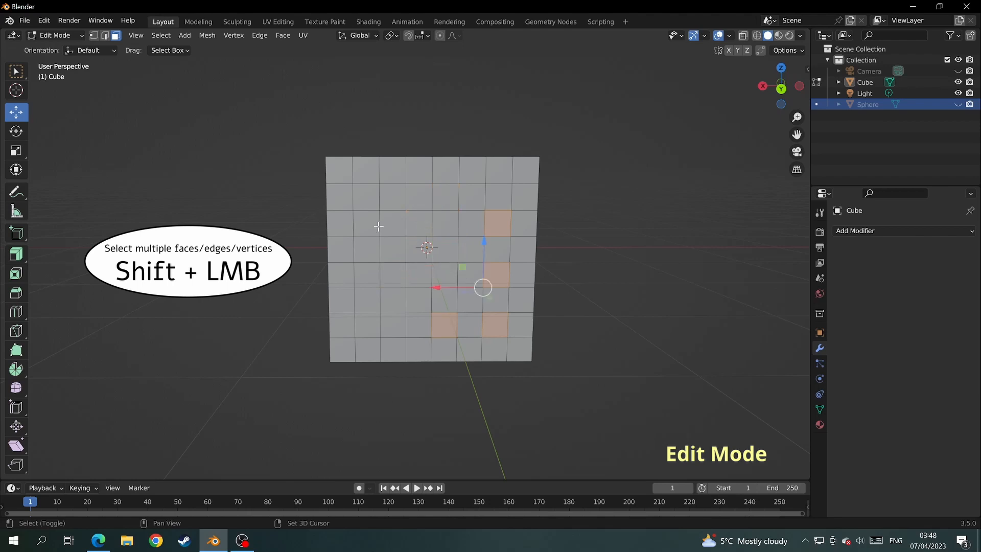
pyautogui.keyDown('shift'); pyautogui.click(369, 215); pyautogui.keyUp('shift')
pyautogui.keyDown('shift'); pyautogui.click(364, 252); pyautogui.keyUp('shift')
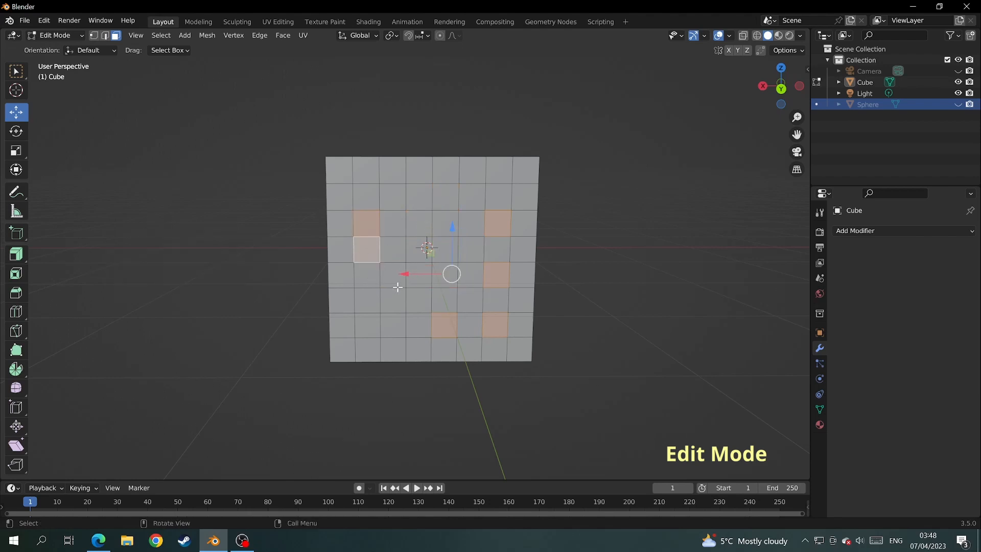
# Build a winding shortest-path strip of faces from top-left to the bottom row, then deselect all
pyautogui.click(341, 194)
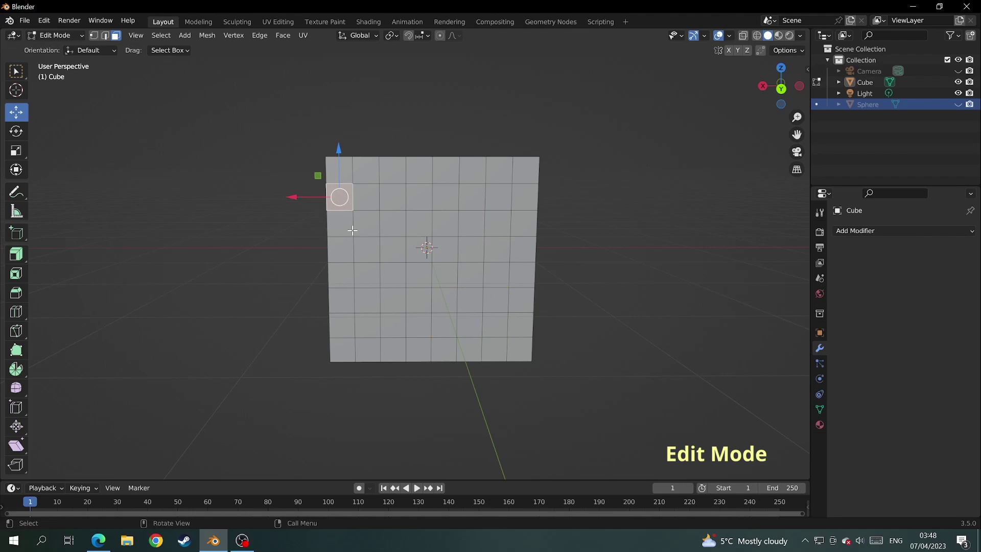
pyautogui.keyDown('ctrl'); pyautogui.click(447, 197); pyautogui.keyUp('ctrl')
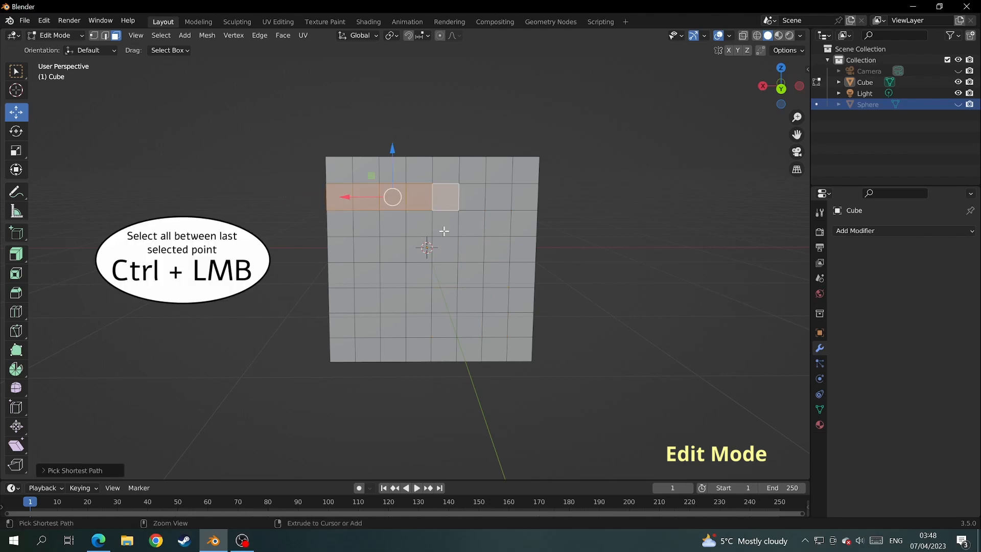
pyautogui.keyDown('ctrl'); pyautogui.click(444, 252); pyautogui.keyUp('ctrl')
pyautogui.keyDown('ctrl'); pyautogui.click(495, 249); pyautogui.keyUp('ctrl')
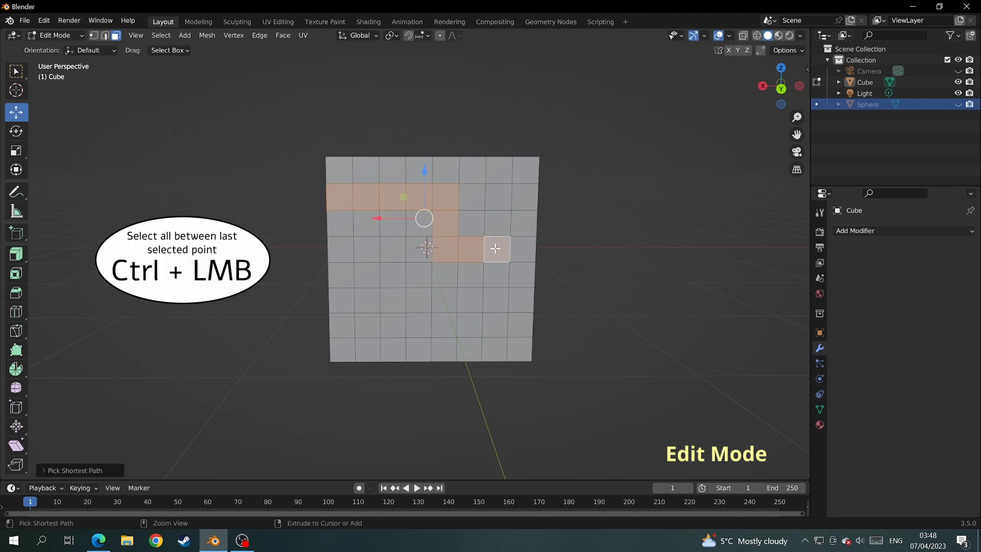
pyautogui.keyDown('ctrl'); pyautogui.click(334, 347); pyautogui.keyUp('ctrl')
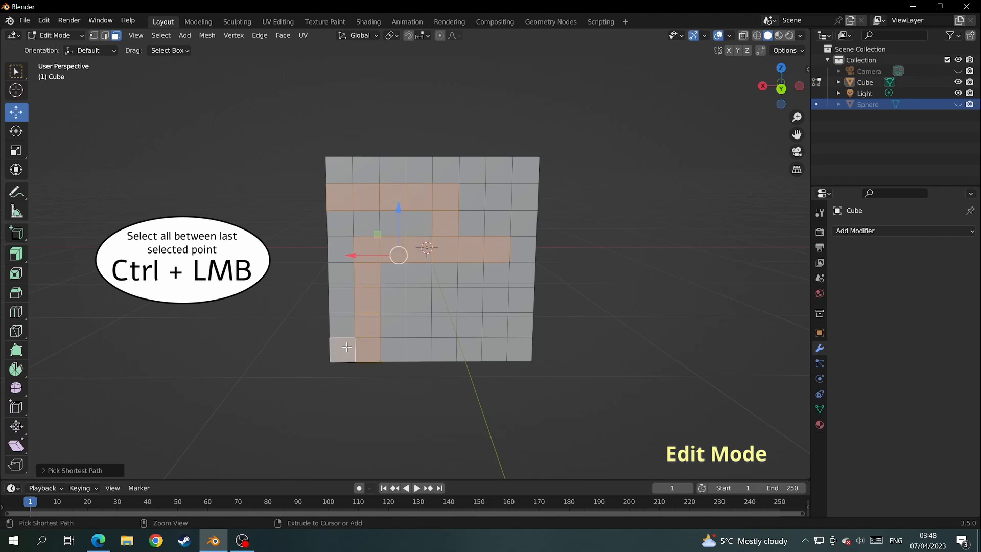
pyautogui.keyDown('ctrl'); pyautogui.click(455, 340); pyautogui.keyUp('ctrl')
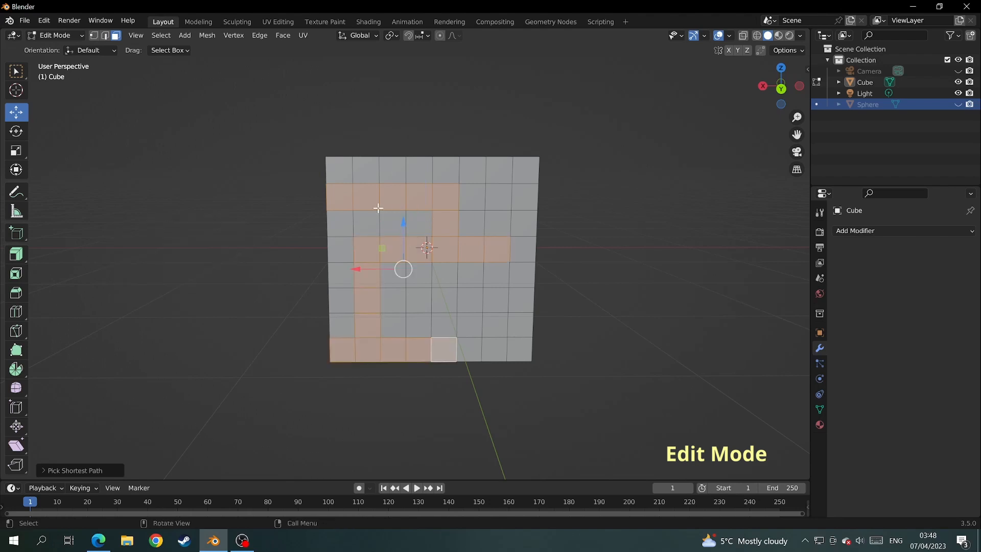
pyautogui.hotkey('alt', 'a')
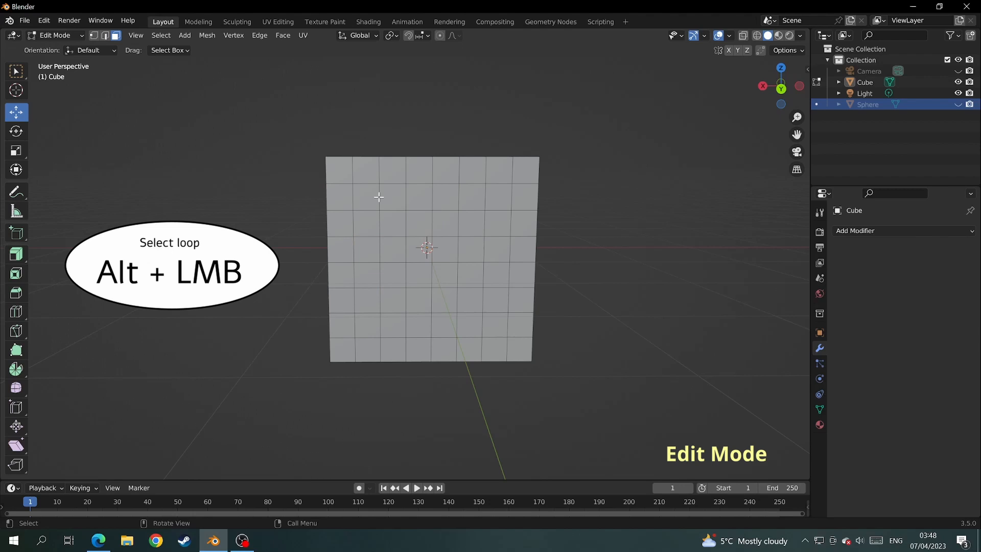
# Loop-select a horizontal face ring, then vertical rings, then a horizontal one again in perspective view
pyautogui.keyDown('alt'); pyautogui.click(383, 199); pyautogui.keyUp('alt')
pyautogui.moveTo(483, 221)
pyautogui.mouseDown(button='middle')
pyautogui.moveTo(429, 250)
pyautogui.moveTo(361, 216)
pyautogui.moveTo(244, 185)
pyautogui.mouseUp(button='middle')
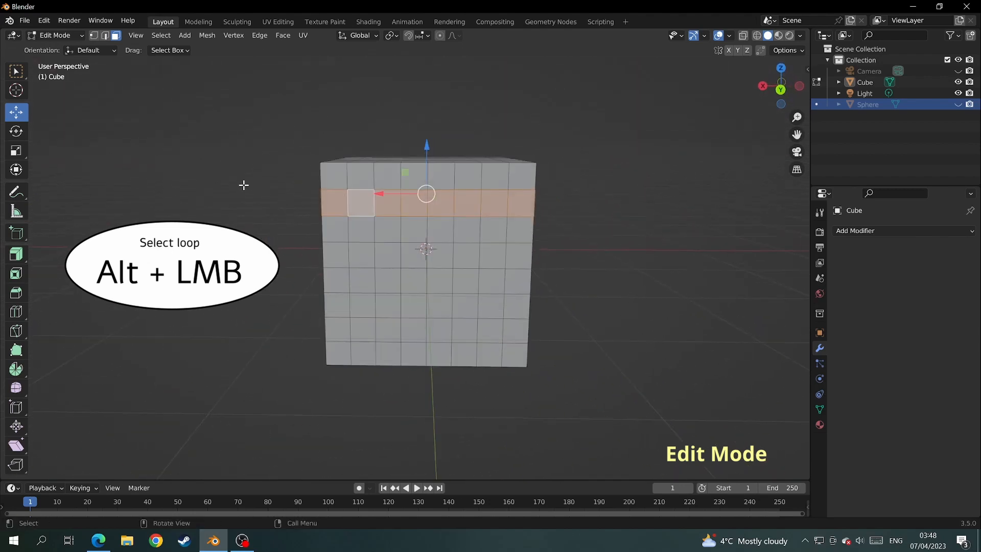
pyautogui.press('alt')
pyautogui.keyDown('alt'); pyautogui.click(392, 188); pyautogui.keyUp('alt')
pyautogui.keyDown('alt'); pyautogui.click(466, 196); pyautogui.keyUp('alt')
pyautogui.keyDown('alt'); pyautogui.click(425, 231); pyautogui.keyUp('alt')
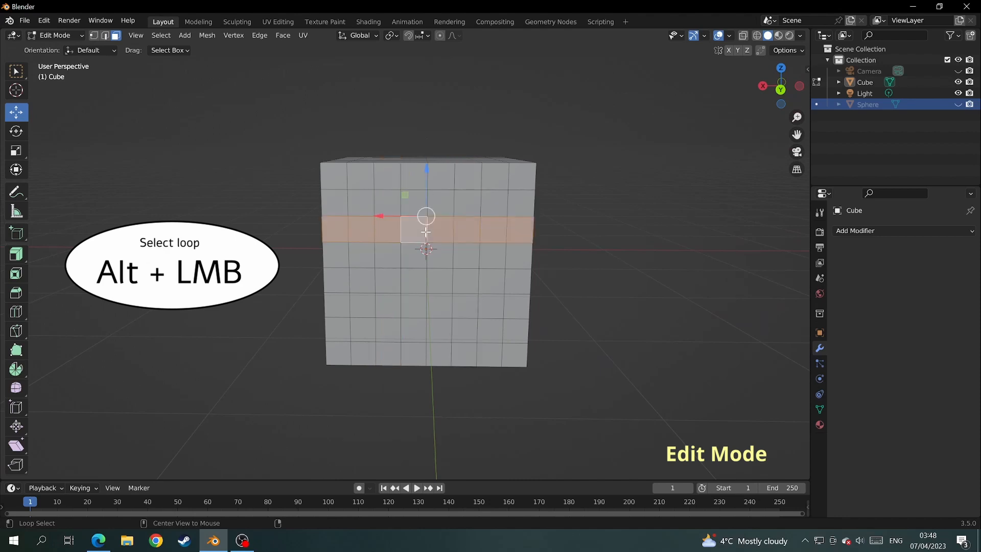
# Toggle face loops so only the top and bottom horizontal rings remain selected
pyautogui.keyDown('alt'); pyautogui.keyDown('shift'); pyautogui.click(374, 282); pyautogui.keyUp('shift'); pyautogui.keyUp('alt')
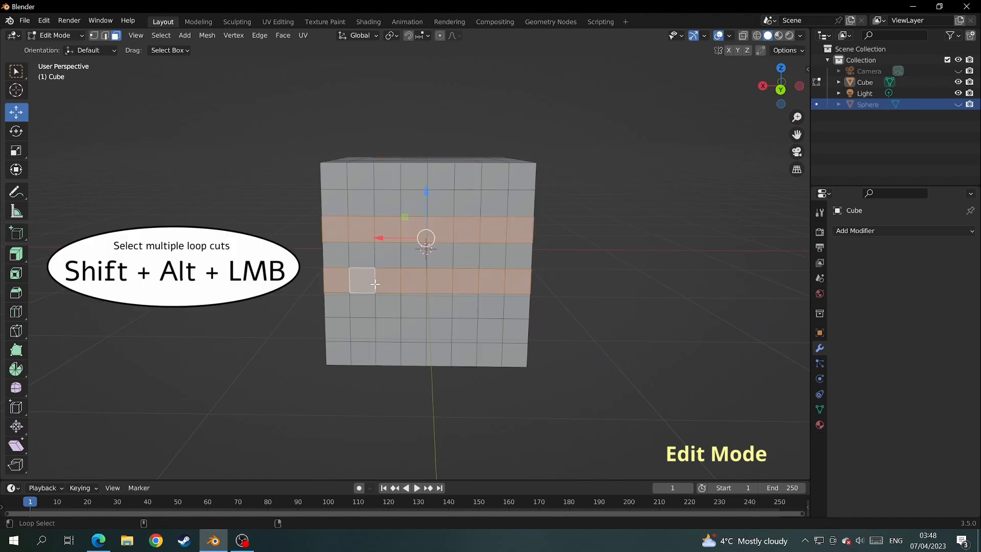
pyautogui.keyDown('alt'); pyautogui.keyDown('shift'); pyautogui.click(374, 331); pyautogui.keyUp('shift'); pyautogui.keyUp('alt')
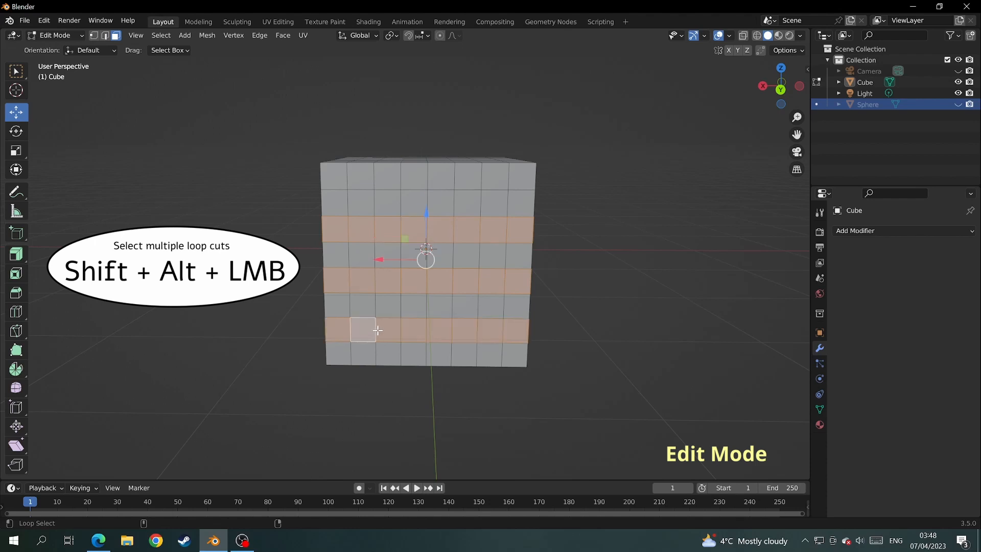
pyautogui.keyDown('alt'); pyautogui.keyDown('shift'); pyautogui.click(383, 279); pyautogui.keyUp('shift'); pyautogui.keyUp('alt')
pyautogui.keyDown('alt'); pyautogui.keyDown('shift'); pyautogui.click(374, 232); pyautogui.keyUp('shift'); pyautogui.keyUp('alt')
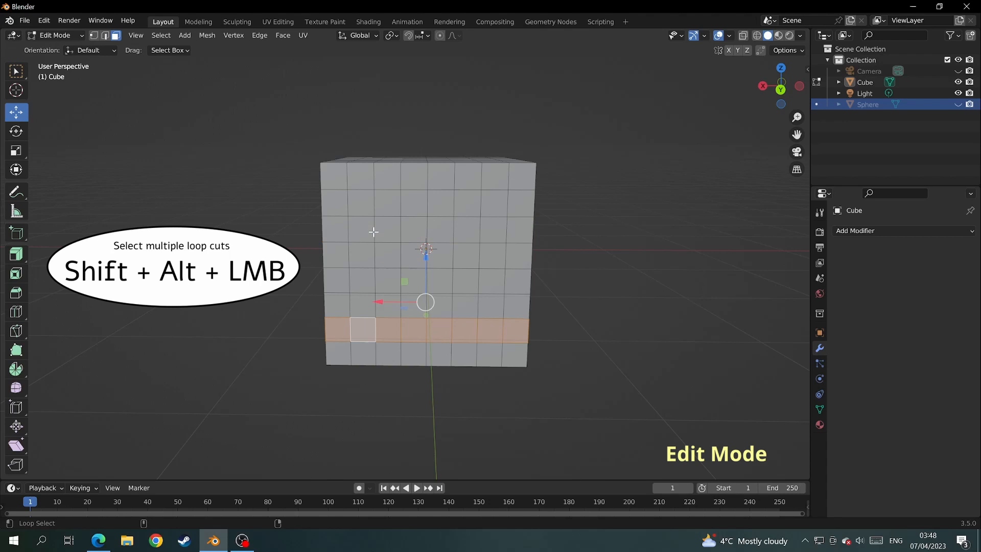
pyautogui.keyDown('alt'); pyautogui.keyDown('shift'); pyautogui.click(379, 204); pyautogui.keyUp('shift'); pyautogui.keyUp('alt')
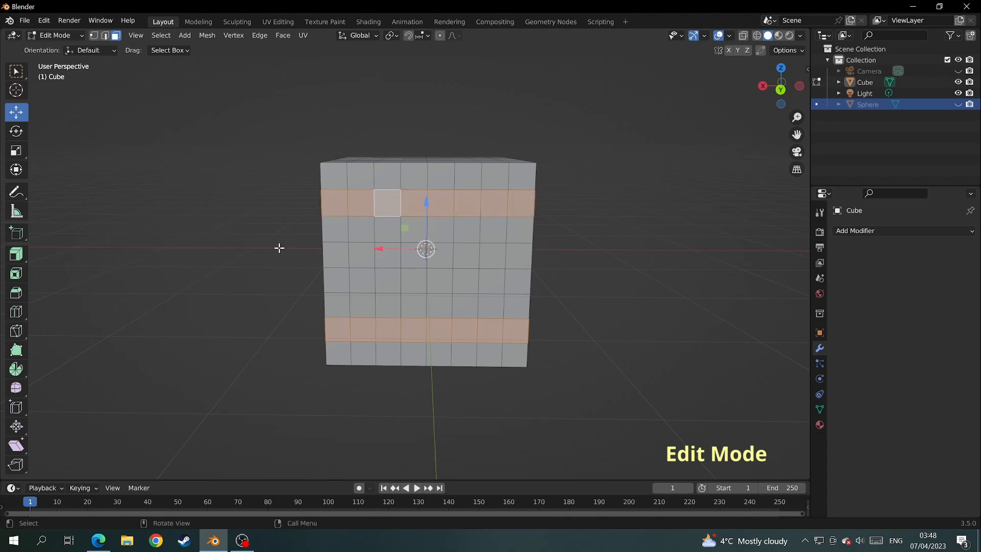
# Clear the selection and circle-paint an upper-left patch plus a lower-right patch, erasing parts of each
pyautogui.hotkey('alt', 'a')
pyautogui.press('c')
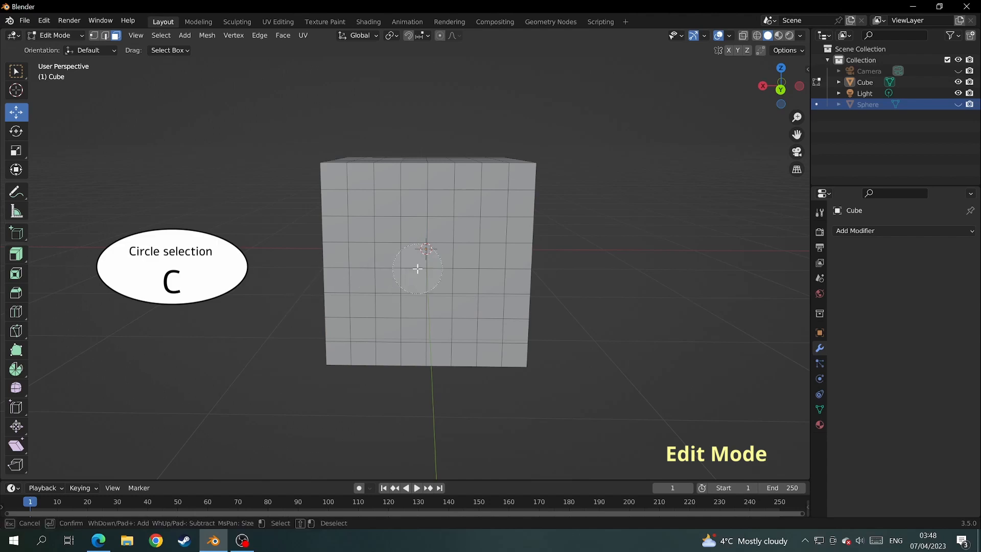
pyautogui.scroll(3, 417, 269)
pyautogui.moveTo(363, 214); pyautogui.dragTo(361, 164)
pyautogui.scroll(3, 449, 285)
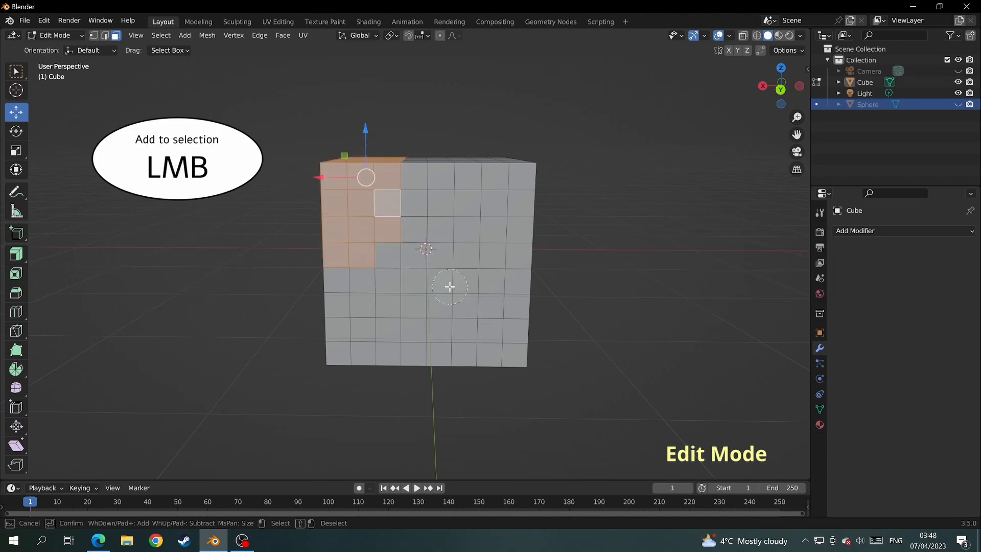
pyautogui.click(473, 319)
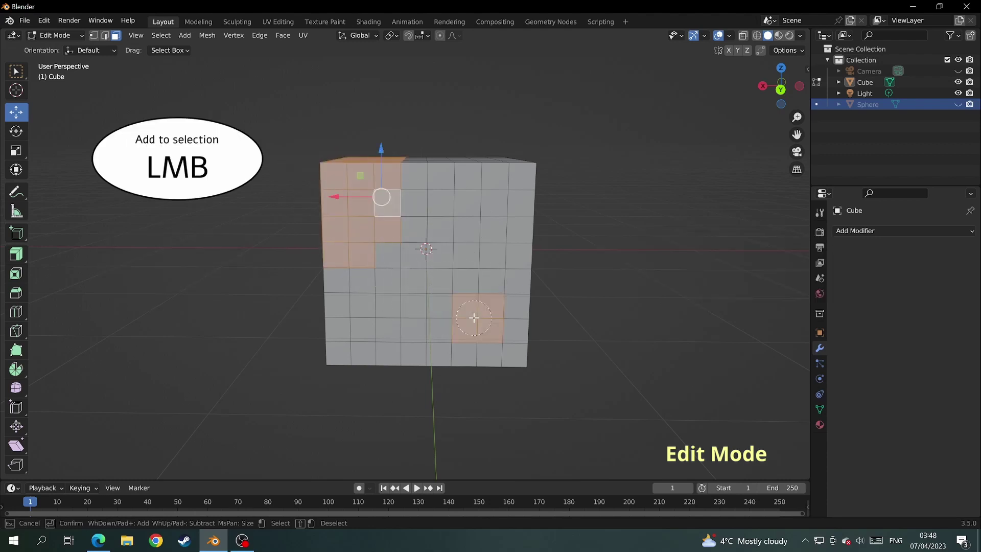
pyautogui.middleClick(368, 222)
pyautogui.moveTo(479, 302); pyautogui.dragTo(462, 292, button='middle')
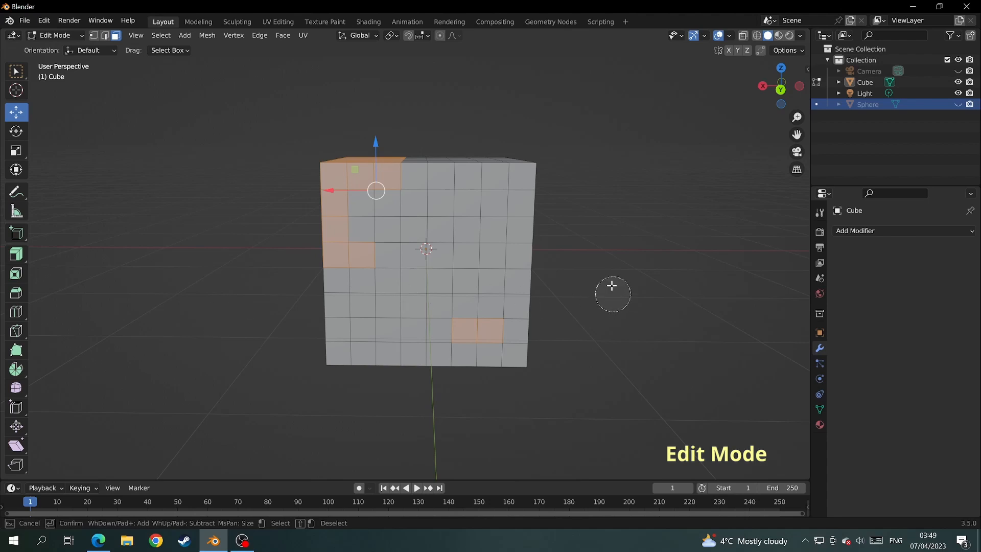
pyautogui.rightClick(581, 227)
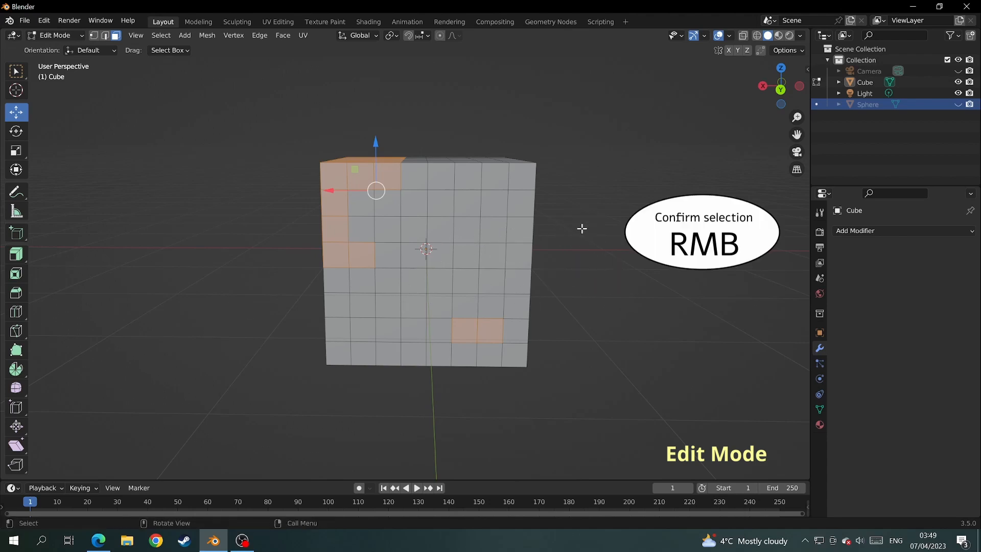
# Circle-paint face patches on the cube's top and right side, then loop-select the saucer's dome ring
pyautogui.moveTo(586, 224)
pyautogui.mouseDown(button='middle')
pyautogui.moveTo(562, 241)
pyautogui.moveTo(523, 245)
pyautogui.mouseUp(button='middle')
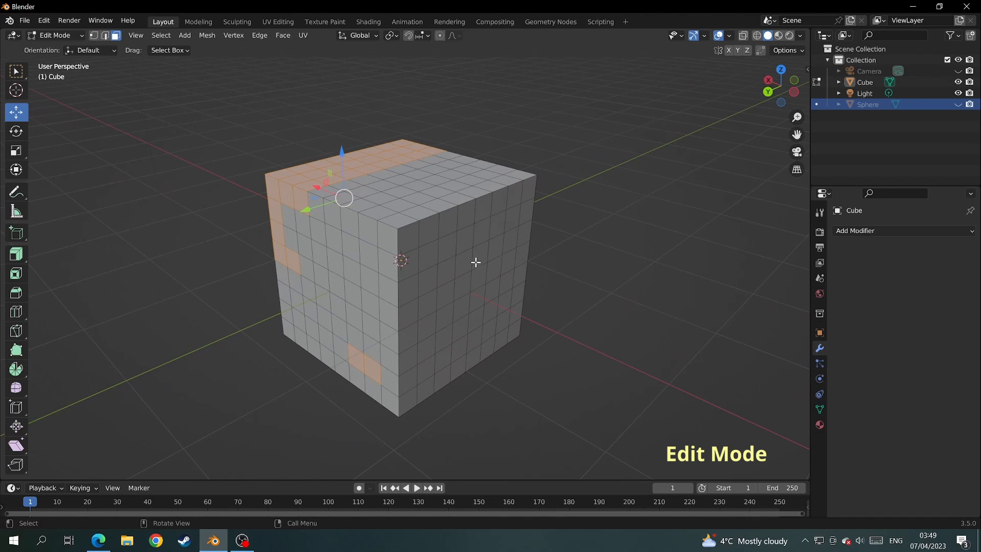
pyautogui.press('c')
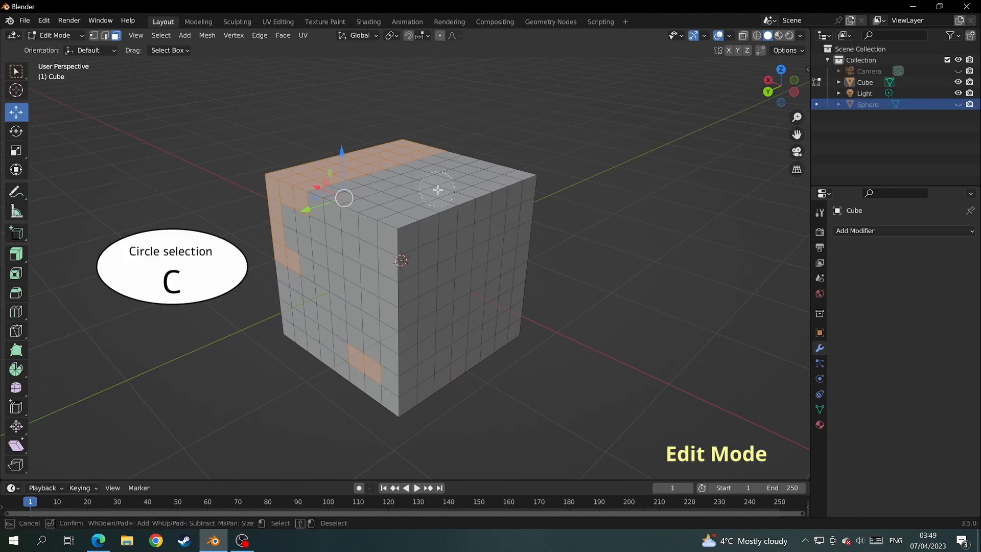
pyautogui.moveTo(438, 189); pyautogui.dragTo(478, 184)
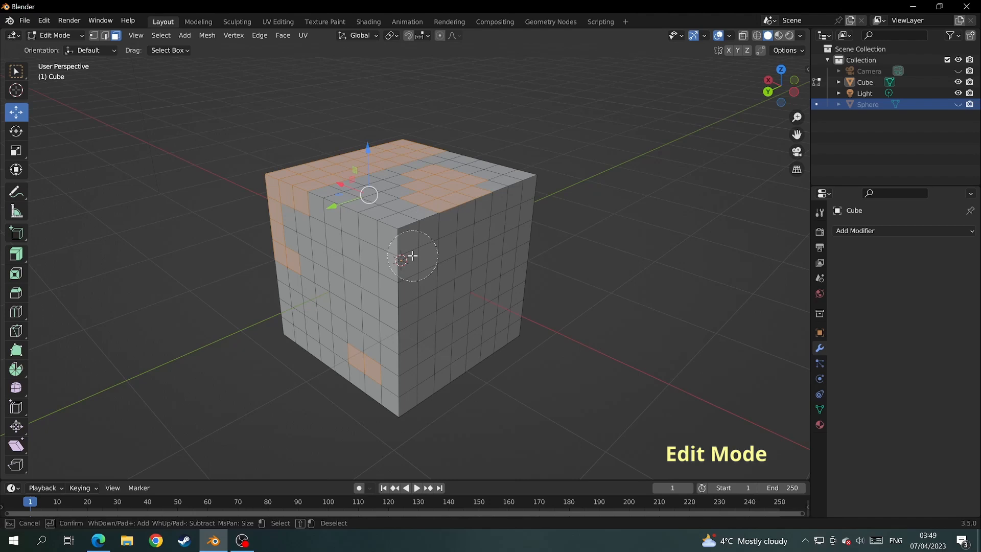
pyautogui.moveTo(477, 291); pyautogui.dragTo(444, 287)
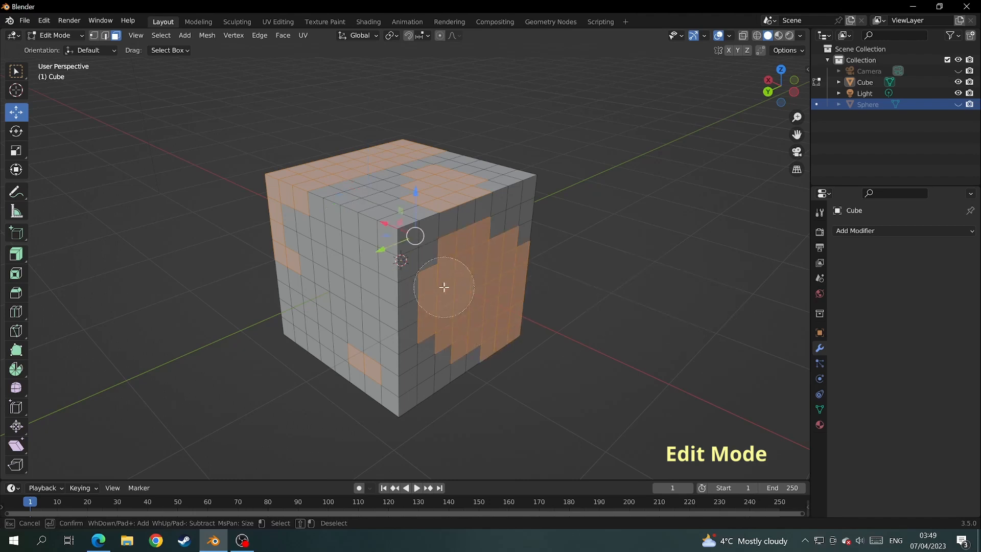
pyautogui.moveTo(444, 286); pyautogui.dragTo(458, 268, button='middle')
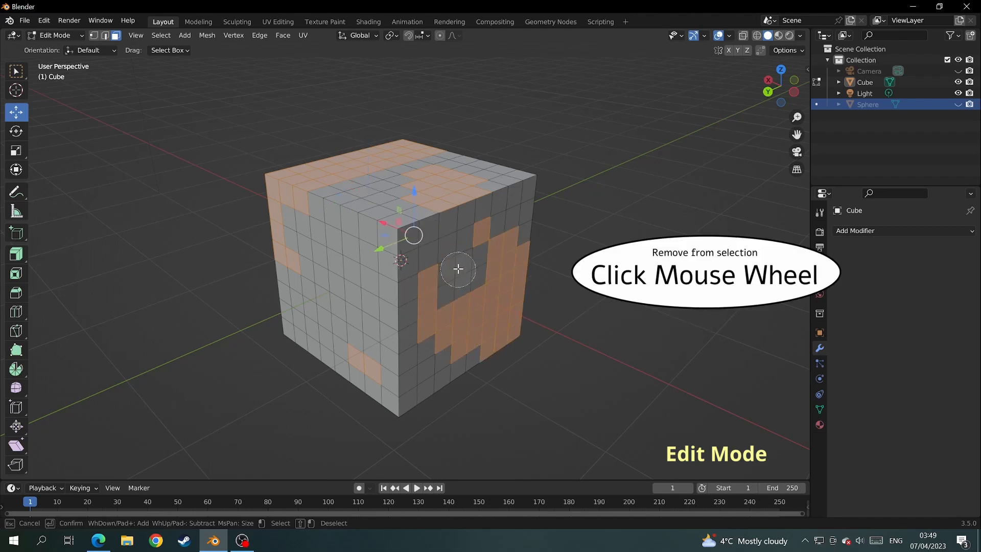
pyautogui.moveTo(328, 153); pyautogui.dragTo(344, 159, button='middle')
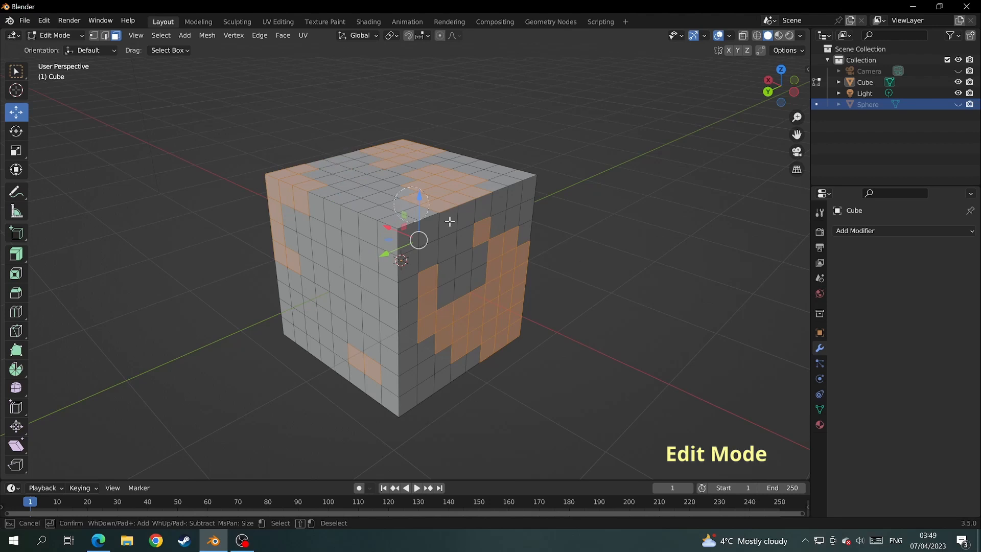
pyautogui.rightClick(625, 270)
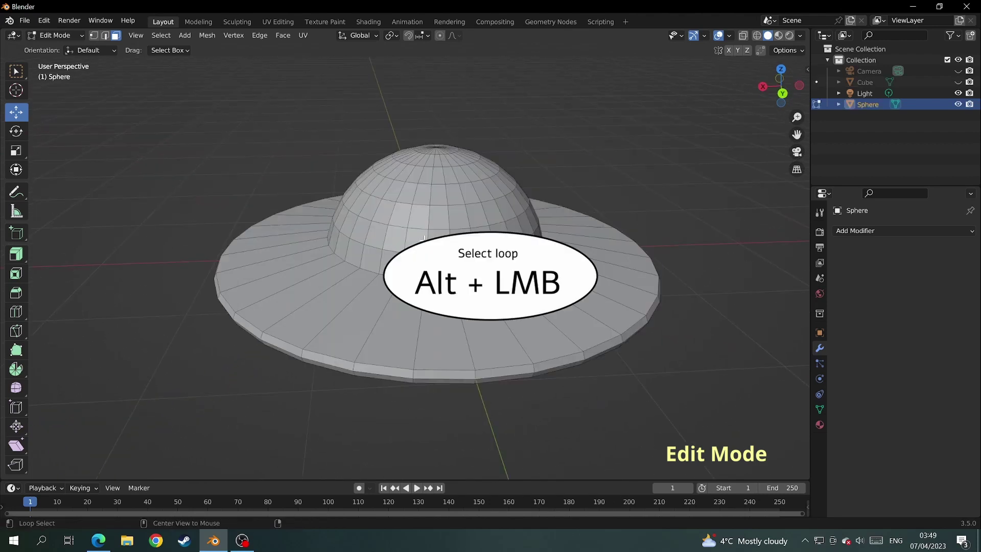
pyautogui.keyDown('alt'); pyautogui.click(425, 240); pyautogui.keyUp('alt')
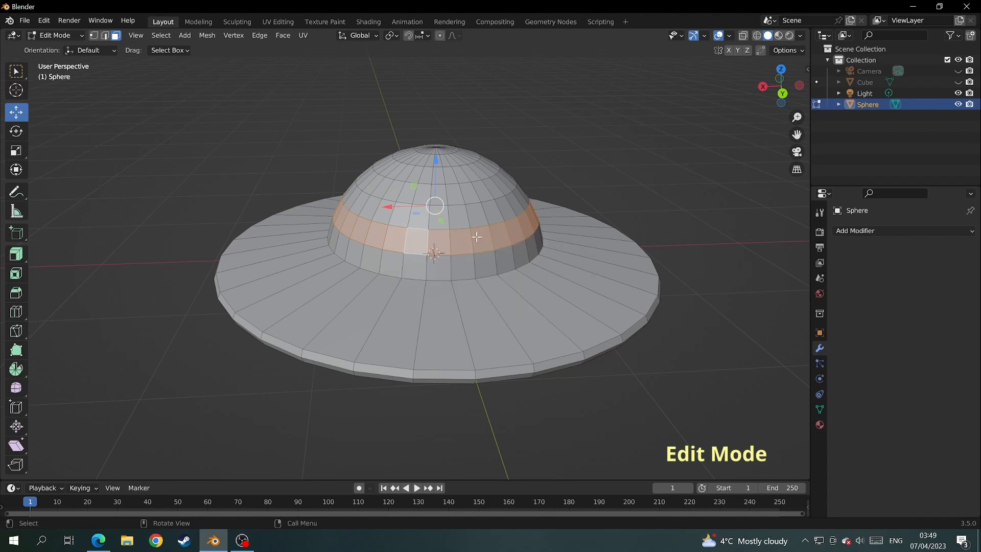
# Checker-deselect every other face in the dome ring, then select a single ring face
pyautogui.click(162, 36)
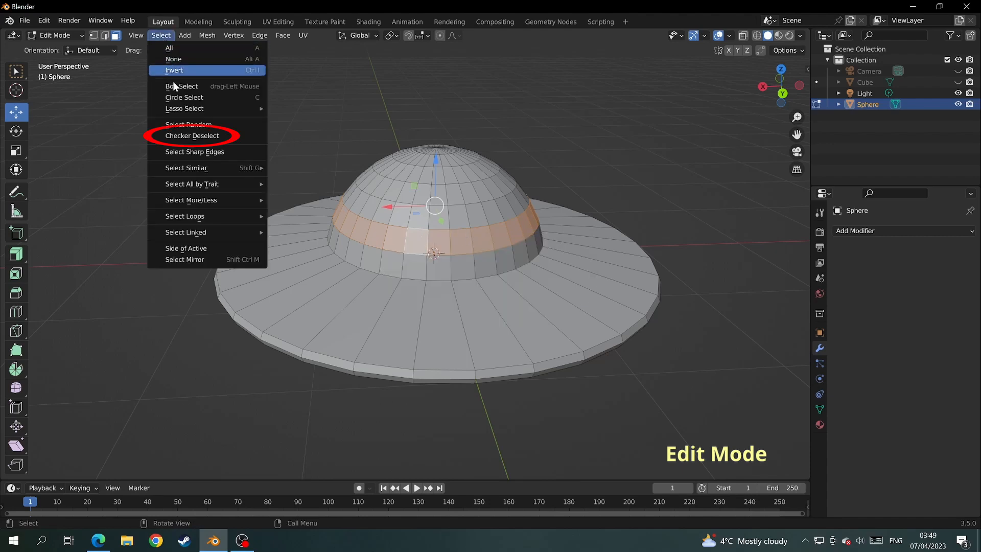
pyautogui.click(224, 136)
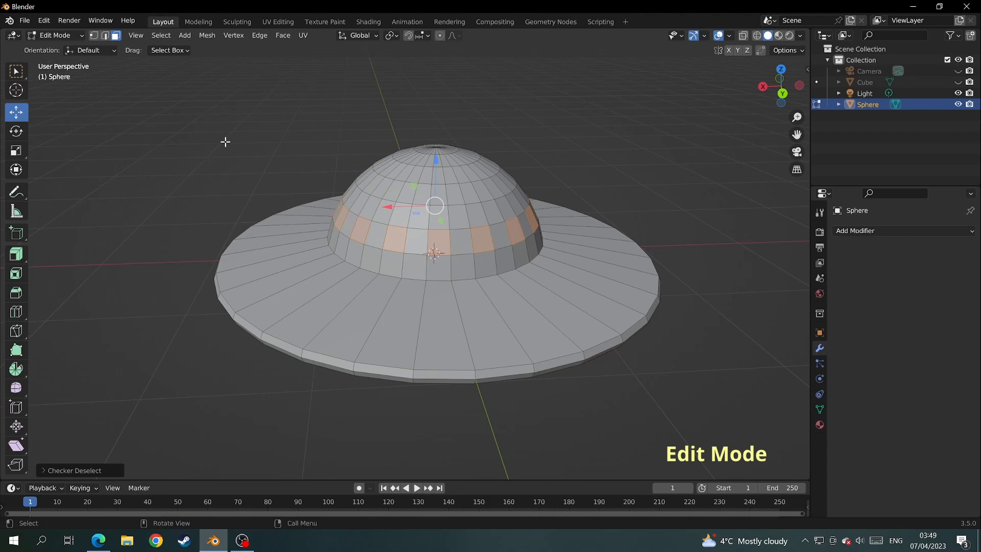
pyautogui.moveTo(611, 268)
pyautogui.mouseDown(button='middle')
pyautogui.moveTo(470, 240)
pyautogui.moveTo(394, 250)
pyautogui.moveTo(442, 253)
pyautogui.moveTo(405, 251)
pyautogui.mouseUp(button='middle')
pyautogui.click(395, 244)
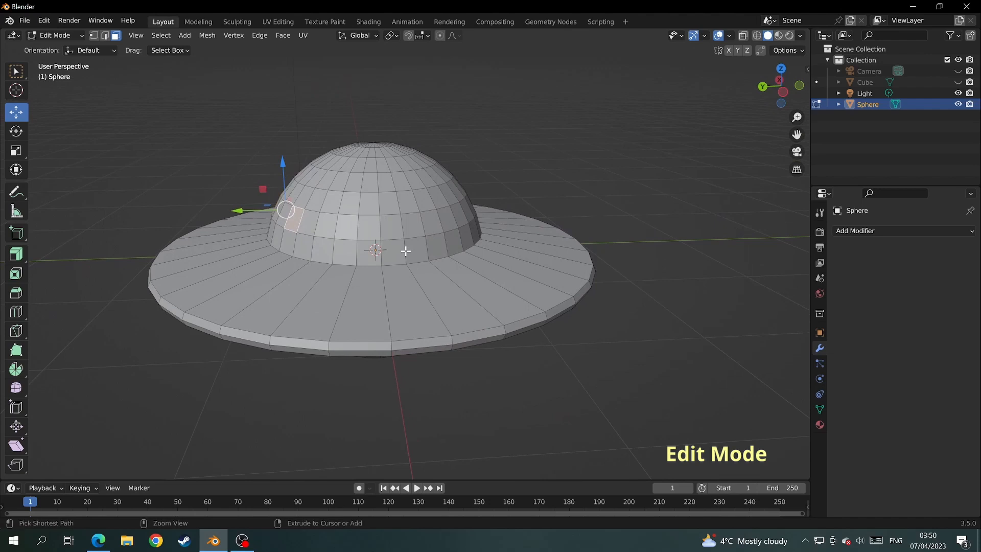
# Step the selection along the ring with Next Active, adding several spaced window faces
pyautogui.press('ctrl+shift+KP_Add')
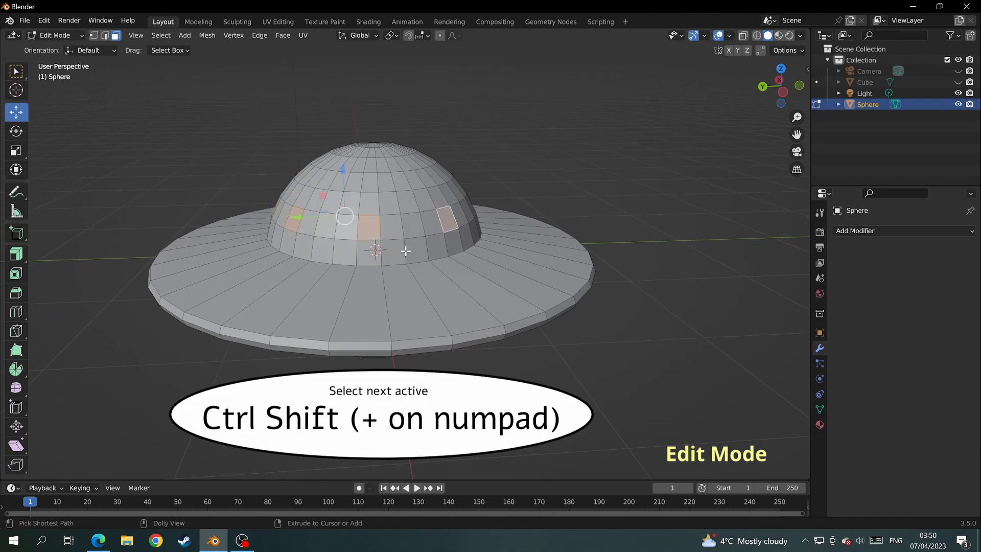
pyautogui.moveTo(405, 251); pyautogui.dragTo(379, 255, button='middle')
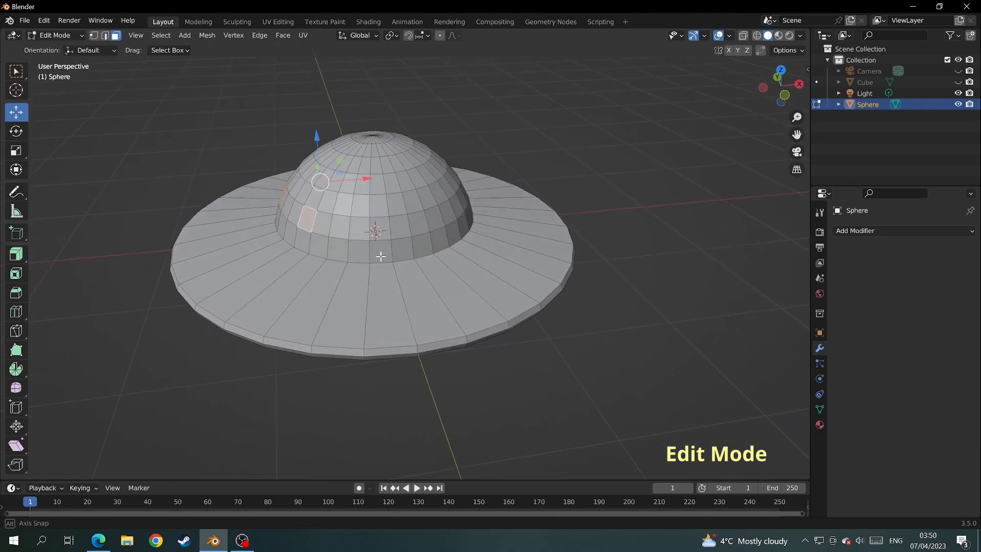
pyautogui.click(162, 35)
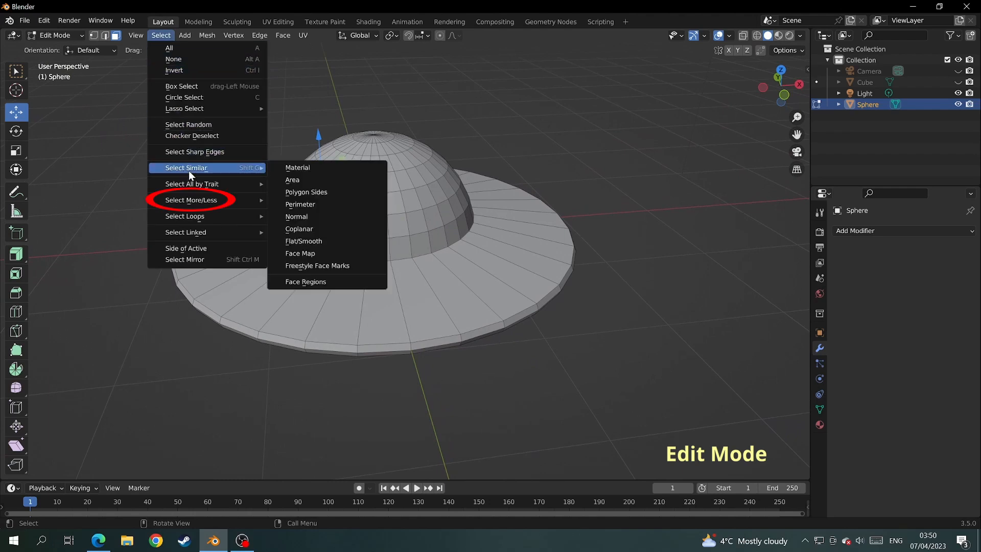
pyautogui.moveTo(191, 201)
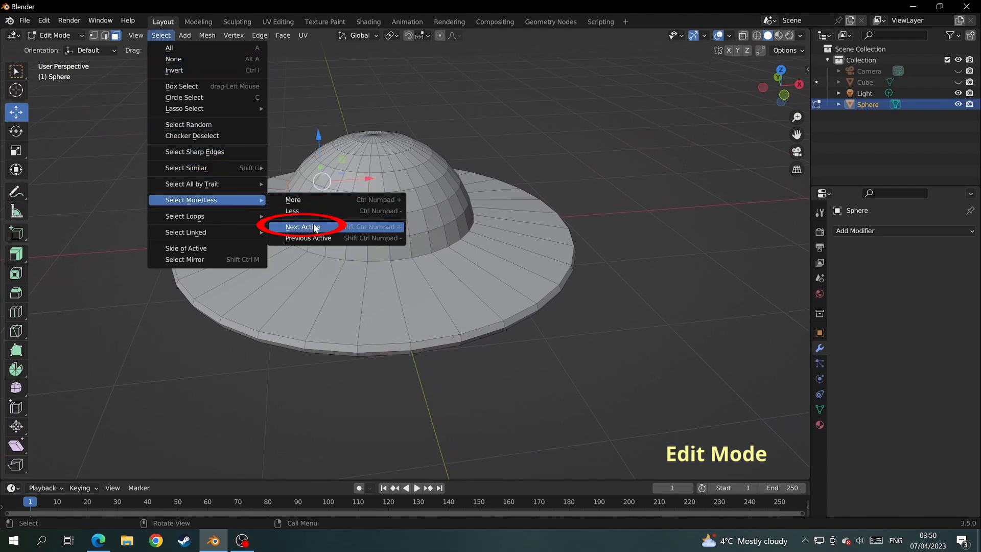
pyautogui.click(303, 227)
pyautogui.click(163, 36)
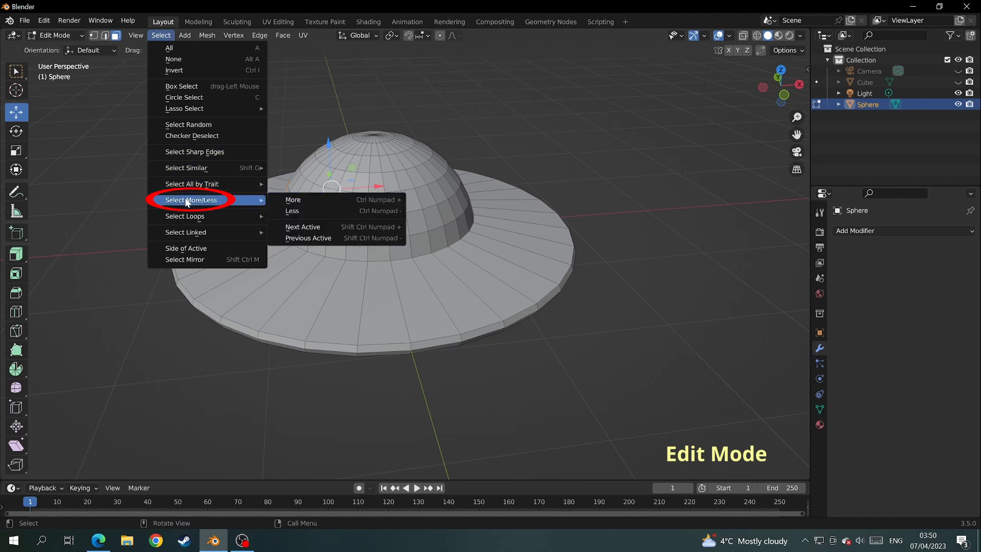
pyautogui.click(301, 227)
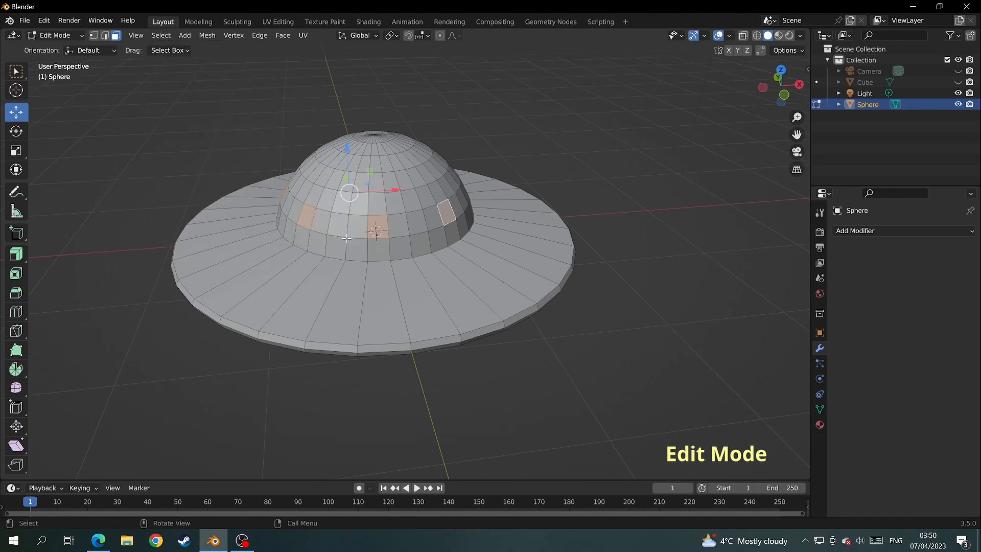
# Add two more ring faces, extrude them inward along normals as recesses, then undo
pyautogui.press('ctrl+shift+KP_Add')
pyautogui.press('ctrl+shift+KP_Add')
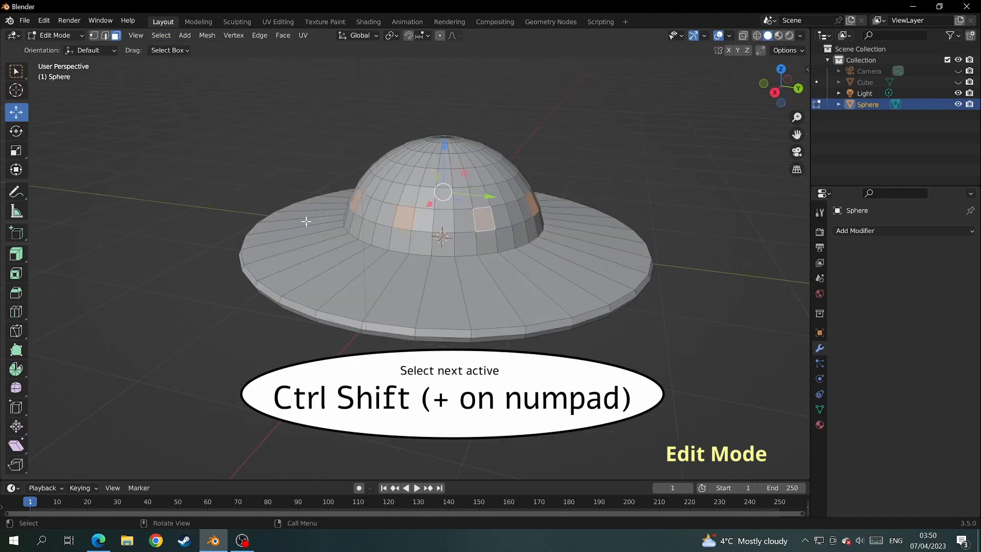
pyautogui.moveTo(467, 241); pyautogui.dragTo(437, 230, button='middle')
pyautogui.moveTo(15, 253); pyautogui.dragTo(64, 287)
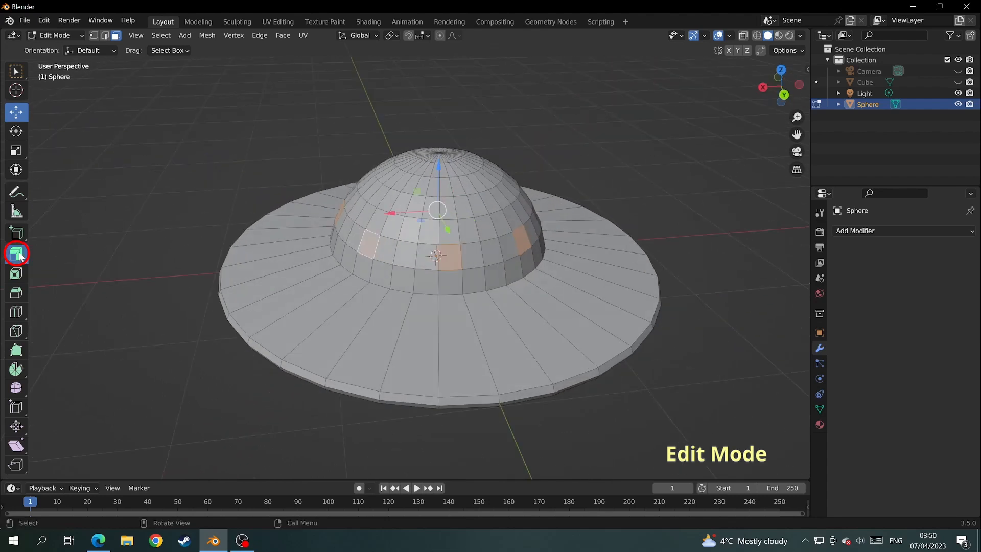
pyautogui.click(80, 302)
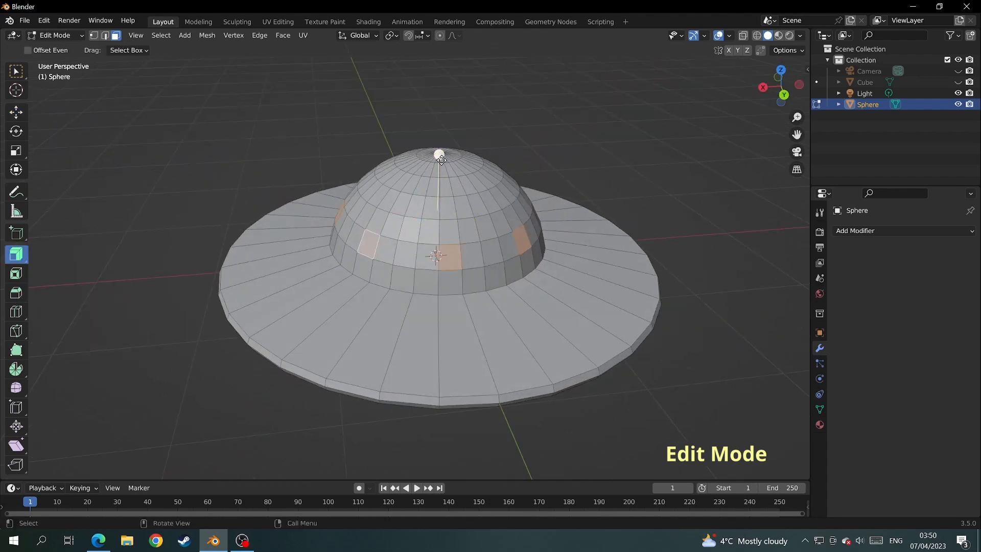
pyautogui.moveTo(439, 155); pyautogui.dragTo(429, 180)
pyautogui.moveTo(399, 252); pyautogui.dragTo(392, 228, button='middle')
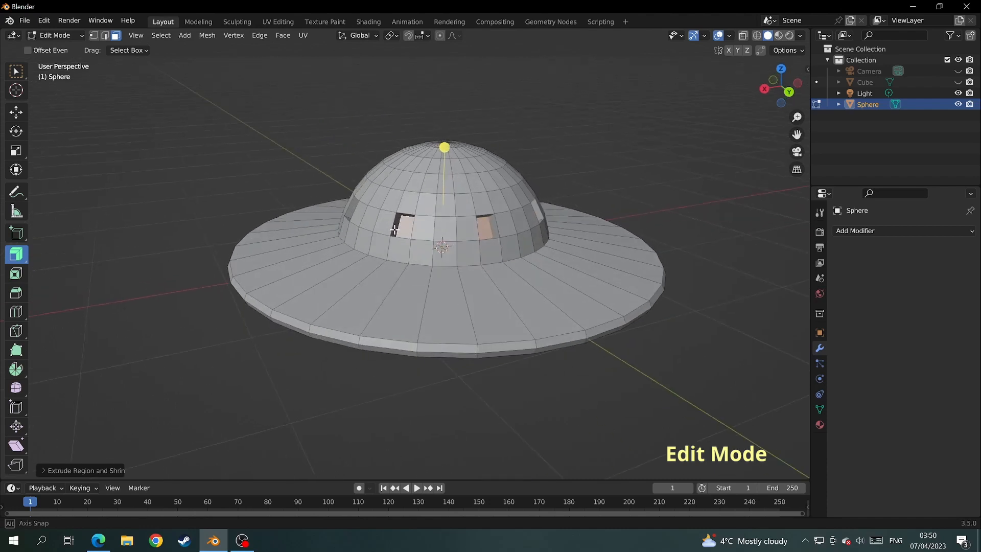
pyautogui.hotkey('ctrl', 'z')
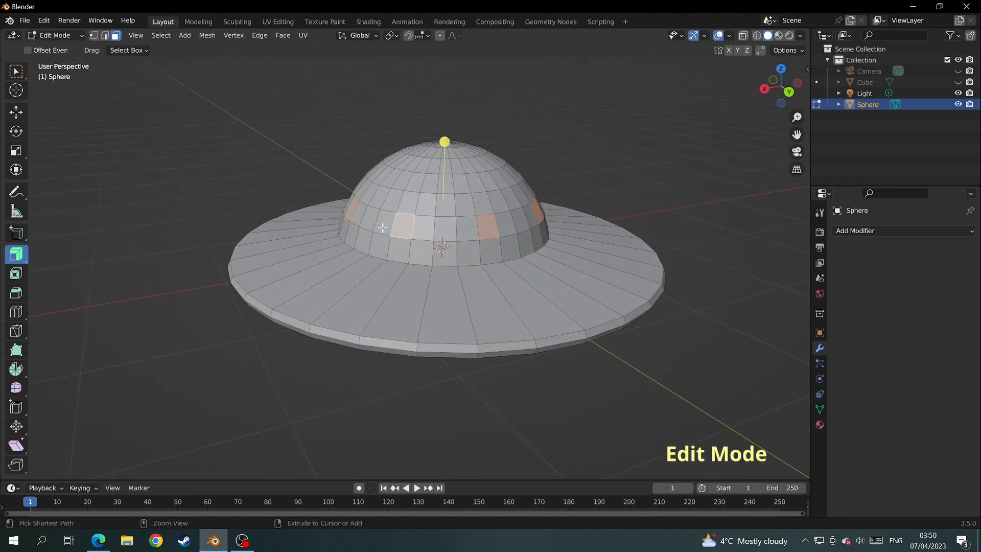
# In edge mode select the loop around the dome and grow it to the whole dome above
pyautogui.press('2')
pyautogui.hotkey('alt', 'a')
pyautogui.keyDown('alt'); pyautogui.click(390, 213); pyautogui.keyUp('alt')
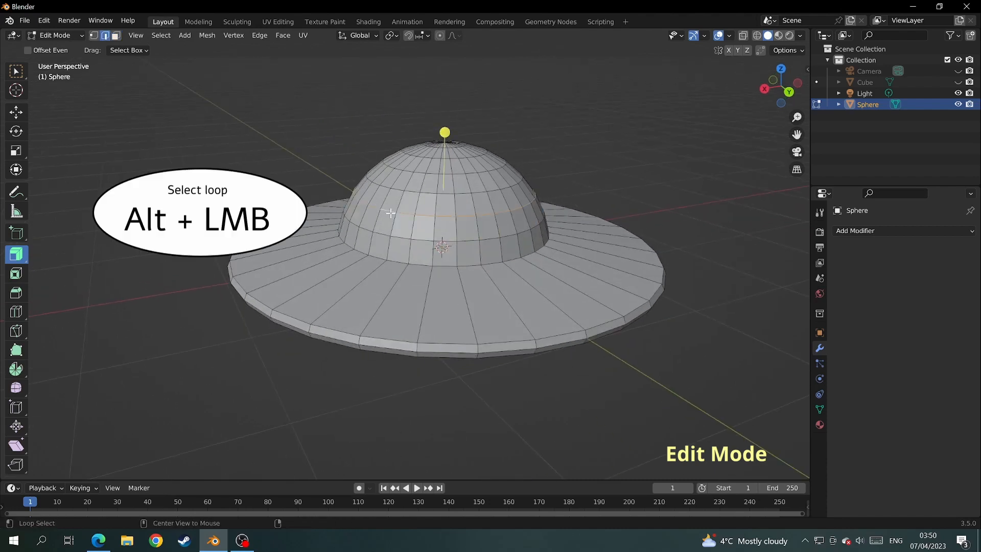
pyautogui.moveTo(485, 219); pyautogui.dragTo(468, 230, button='middle')
pyautogui.click(159, 37)
pyautogui.moveTo(184, 216)
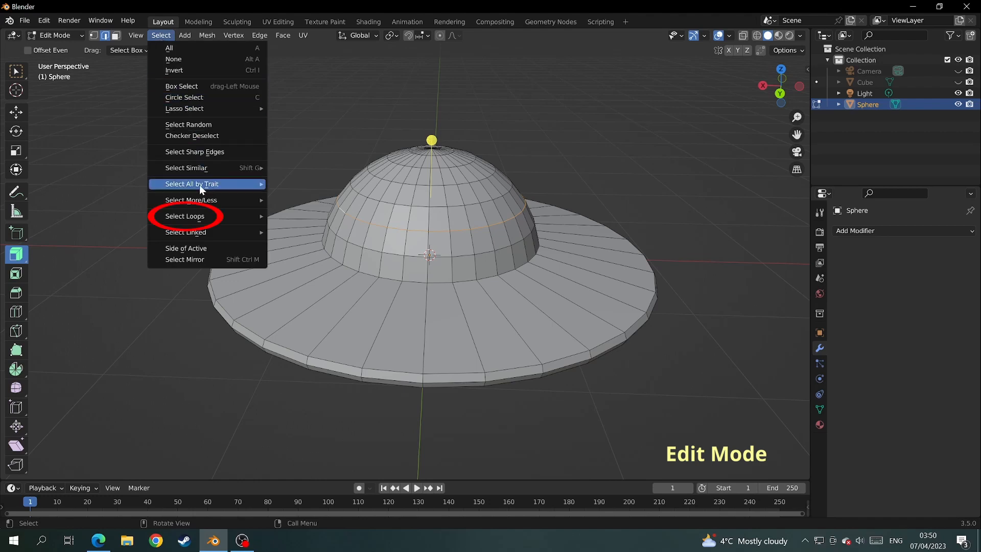
pyautogui.click(324, 242)
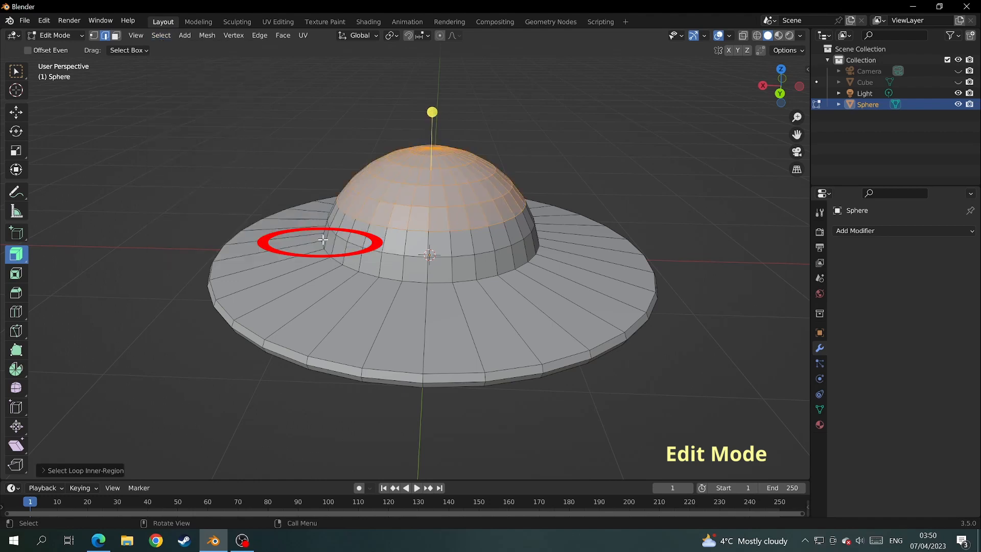
# Extrude the dome's top faces upward, inspect from below, then undo it
pyautogui.click(115, 35)
pyautogui.moveTo(434, 112); pyautogui.dragTo(442, 98)
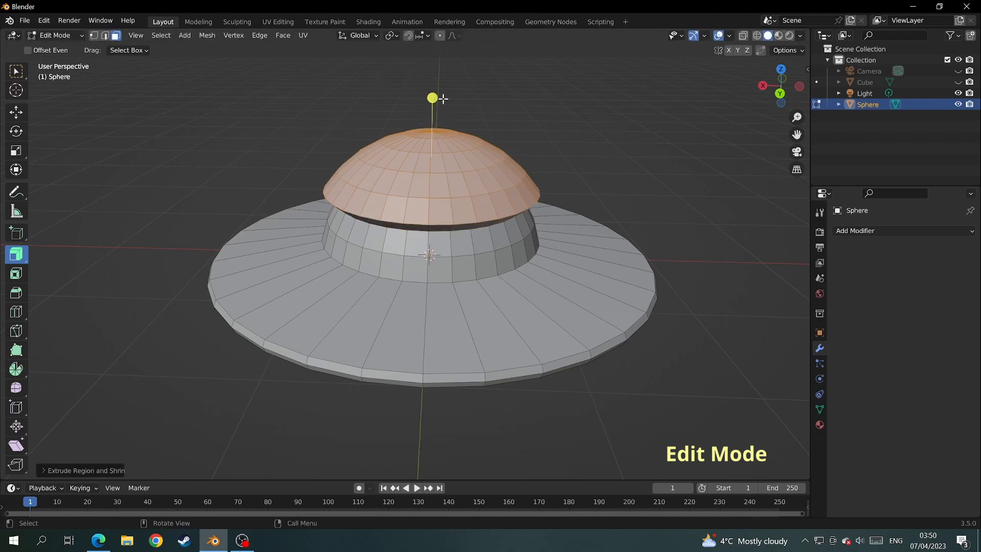
pyautogui.moveTo(443, 98); pyautogui.dragTo(392, 141, button='middle')
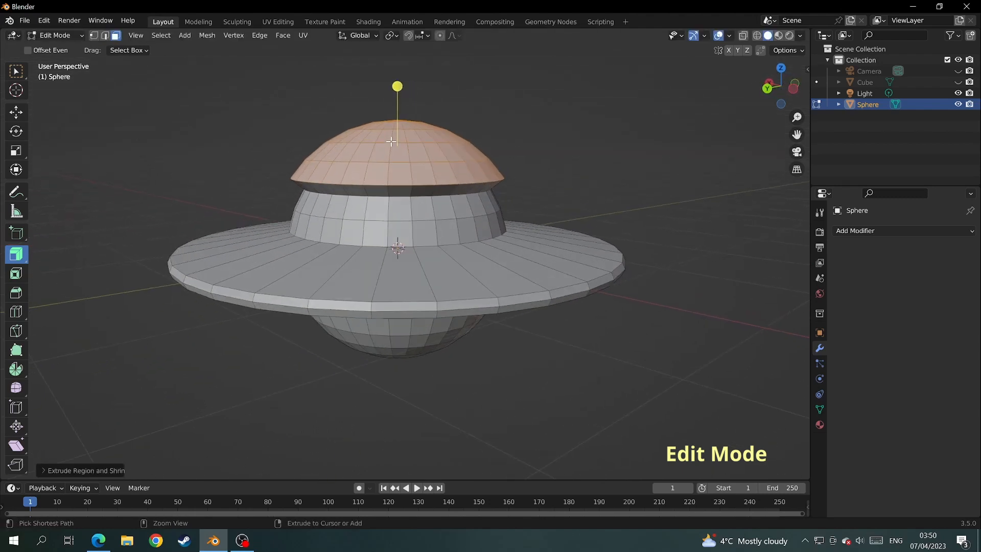
pyautogui.hotkey('ctrl', 'z')
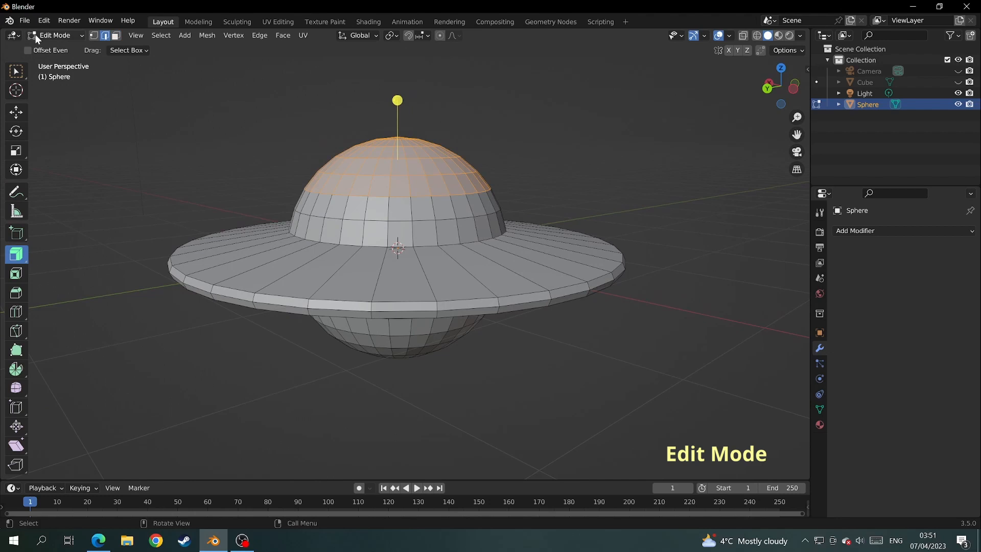
# Add a Subdivision Surface modifier at viewport level 2 and apply it to the saucer
pyautogui.click(36, 34)
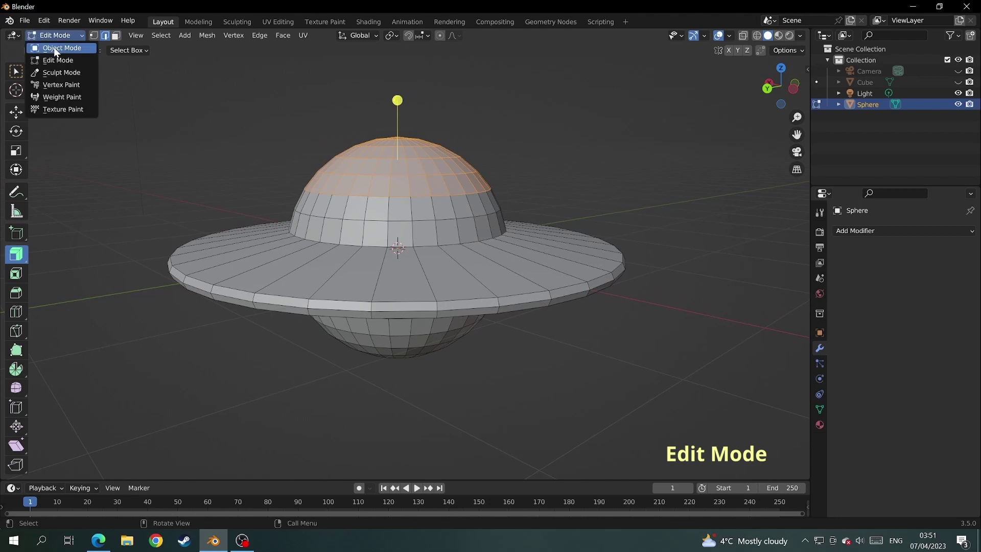
pyautogui.click(870, 232)
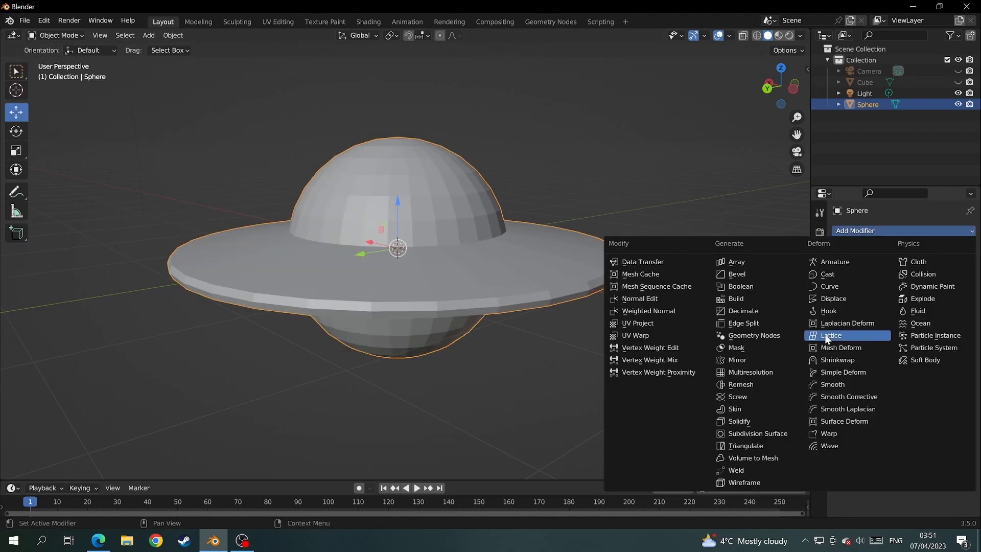
pyautogui.click(772, 431)
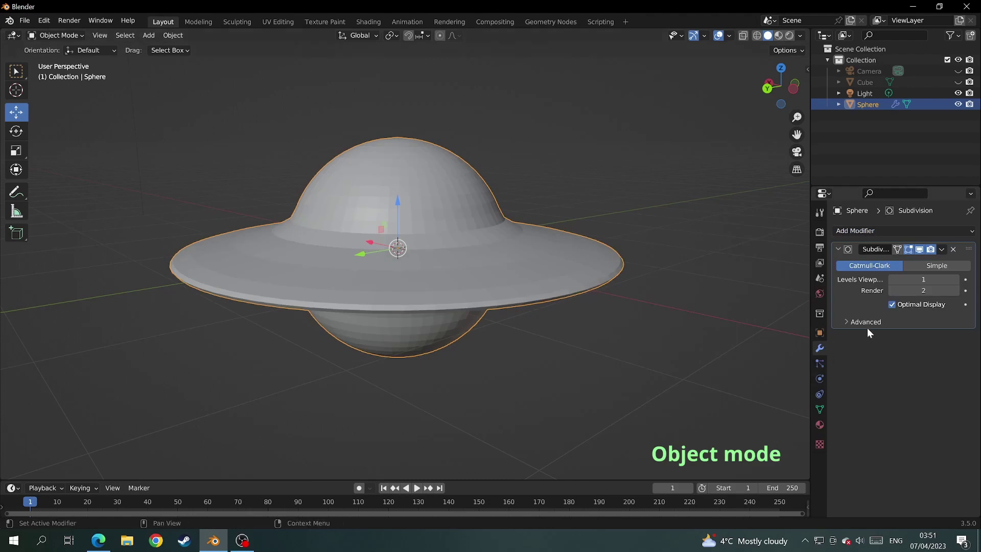
pyautogui.click(953, 280)
pyautogui.click(942, 250)
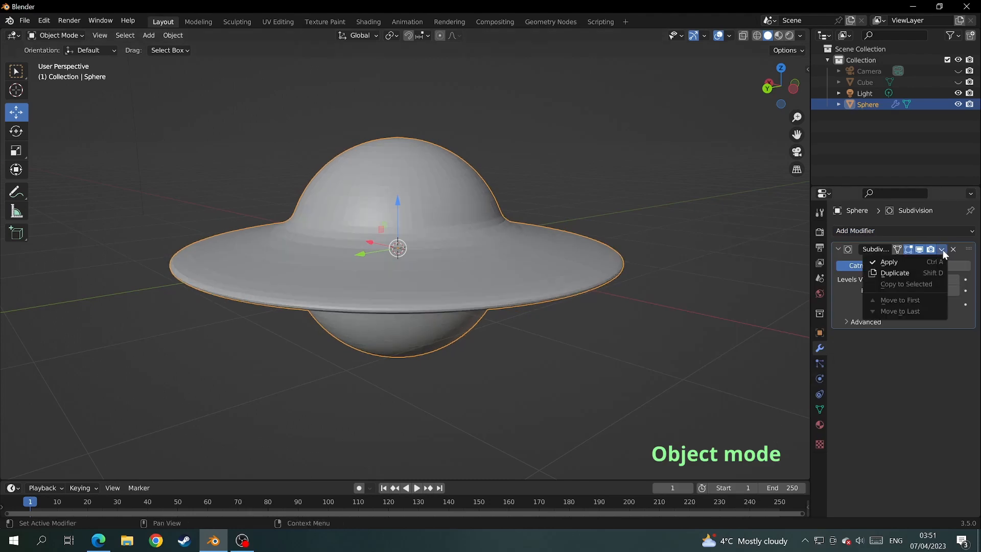
pyautogui.click(907, 259)
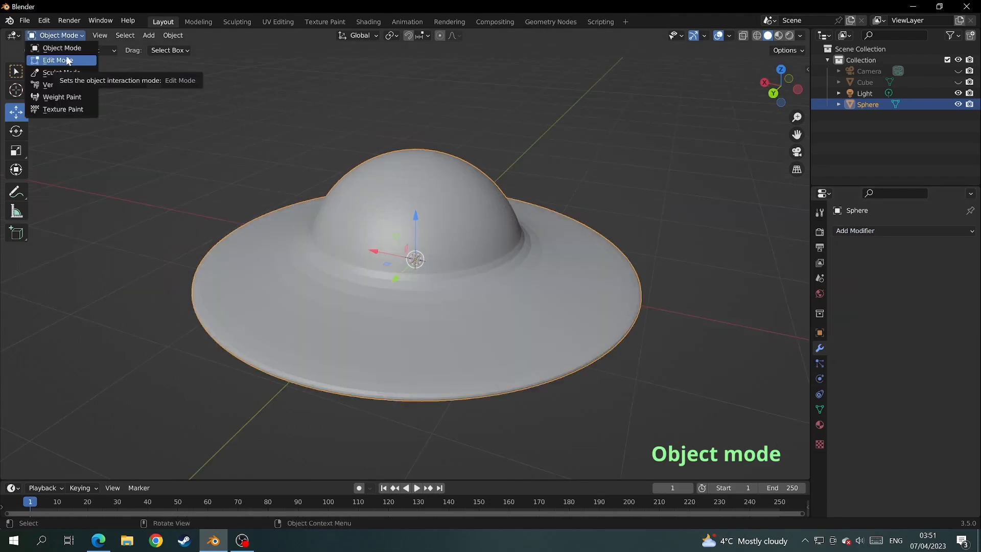
# Back in edit mode, circle-paint an H-shaped patch of faces on the dome
pyautogui.click(53, 57)
pyautogui.hotkey('alt', 'a')
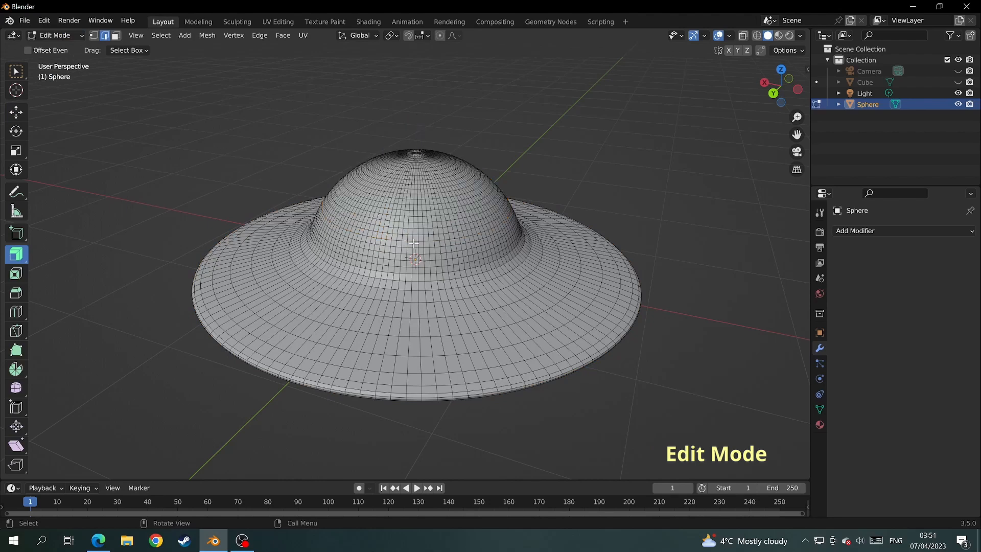
pyautogui.scroll(2, 413, 243)
pyautogui.press('3')
pyautogui.press('c')
pyautogui.moveTo(469, 162); pyautogui.dragTo(471, 264)
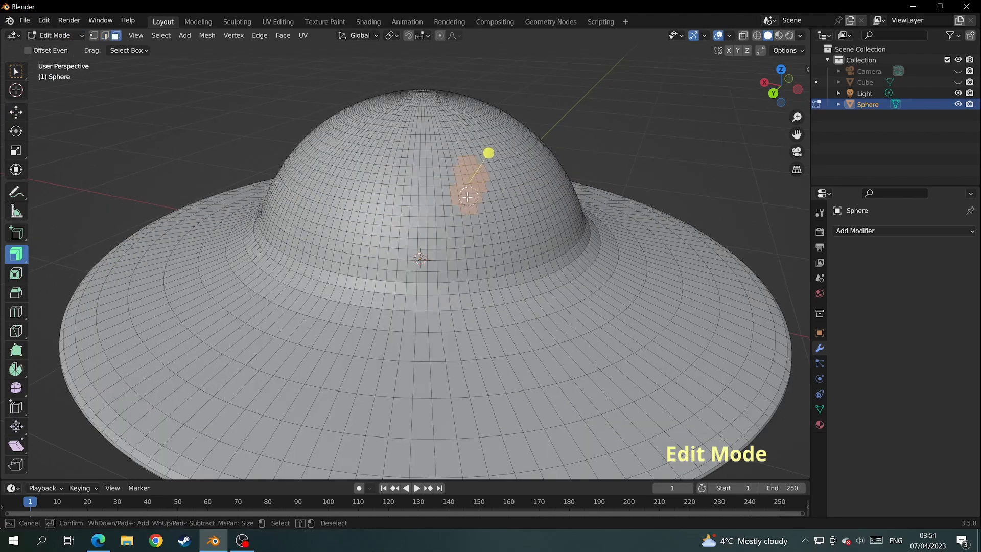
pyautogui.moveTo(450, 204)
pyautogui.mouseDown()
pyautogui.moveTo(416, 205)
pyautogui.moveTo(395, 149)
pyautogui.moveTo(380, 246)
pyautogui.mouseUp()
# Extrude the H faces inward into the dome, then undo it
pyautogui.press('Escape')
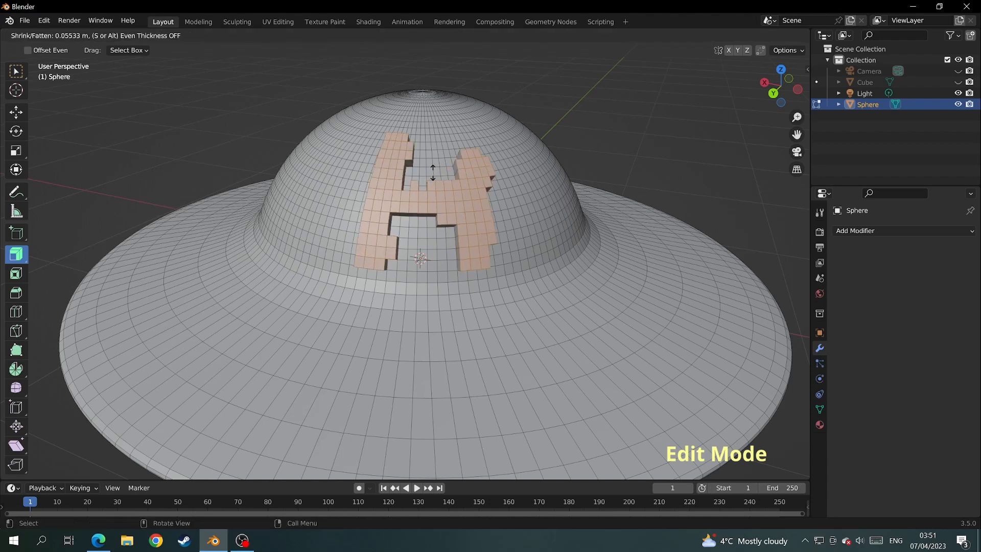
pyautogui.moveTo(431, 177); pyautogui.dragTo(436, 213)
pyautogui.moveTo(435, 214); pyautogui.dragTo(425, 220, button='middle')
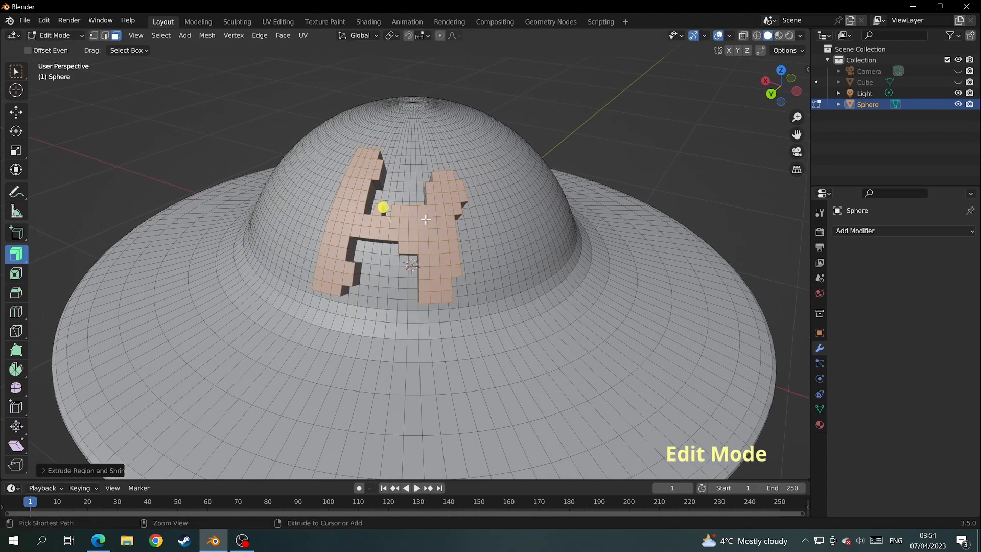
pyautogui.hotkey('ctrl', 'z')
# In edge mode trace the H outline with shortest-path edge picks
pyautogui.click(104, 35)
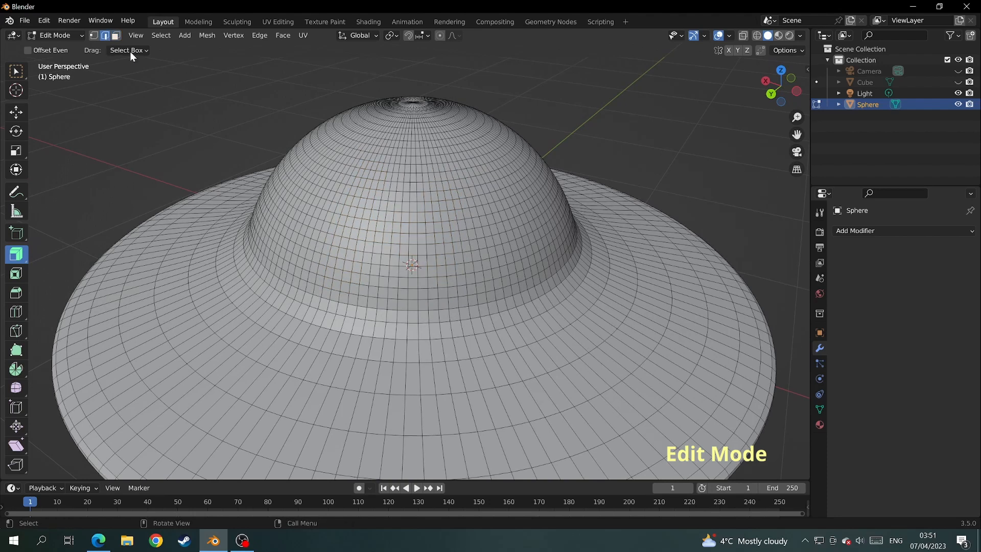
pyautogui.scroll(2, 345, 322)
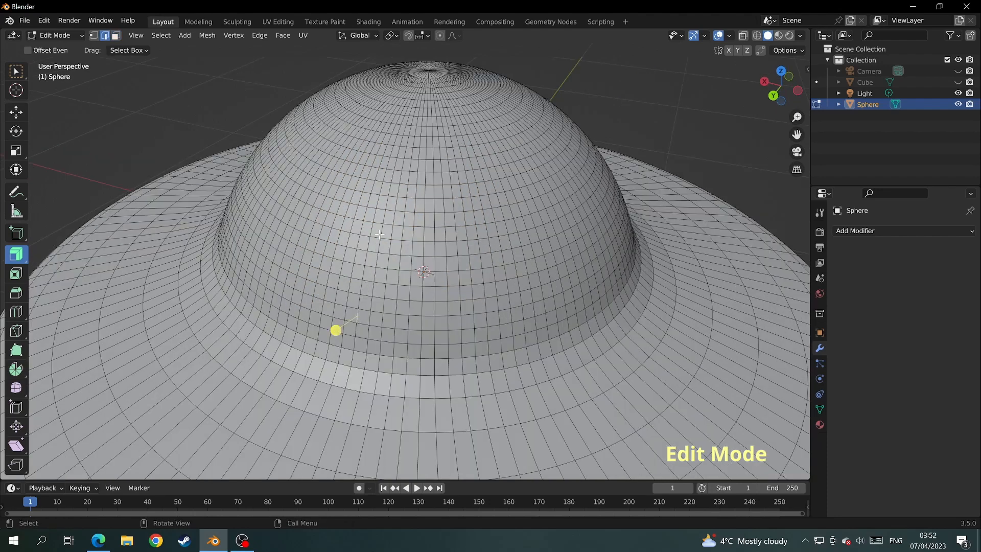
pyautogui.click(358, 253)
pyautogui.keyDown('ctrl'); pyautogui.click(434, 322); pyautogui.keyUp('ctrl')
pyautogui.keyDown('ctrl'); pyautogui.click(474, 322); pyautogui.keyUp('ctrl')
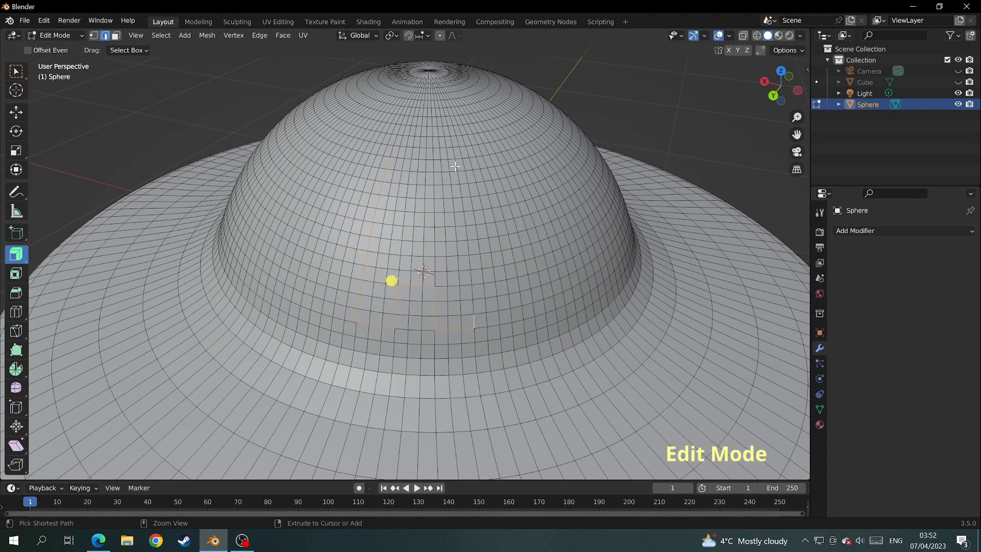
pyautogui.keyDown('shift'); pyautogui.click(432, 167); pyautogui.keyUp('shift')
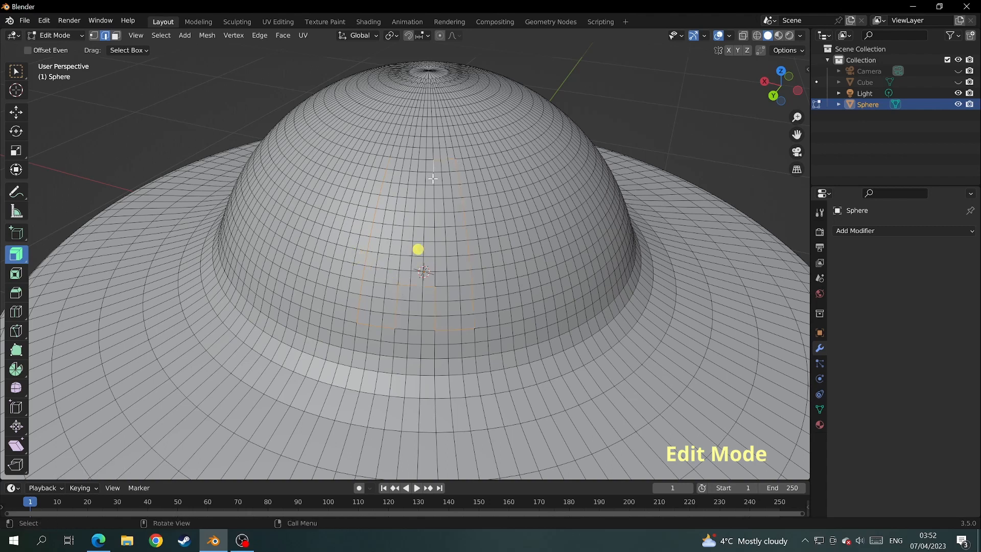
pyautogui.click(412, 174)
# Try pushing the edge outline inward, then undo the failed extrusion
pyautogui.moveTo(413, 219); pyautogui.dragTo(380, 224, button='middle')
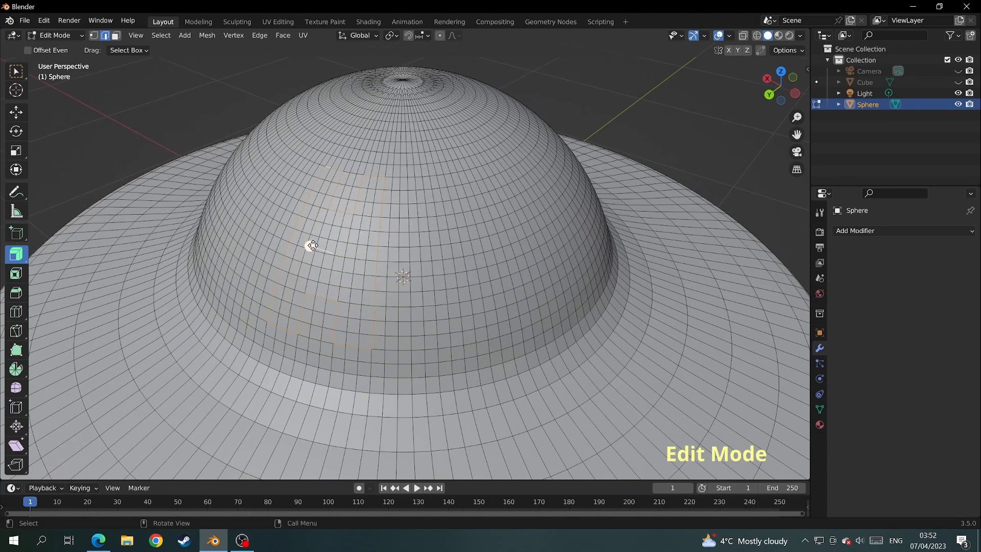
pyautogui.moveTo(311, 246); pyautogui.dragTo(308, 257)
pyautogui.moveTo(307, 257)
pyautogui.mouseDown(button='middle')
pyautogui.moveTo(284, 267)
pyautogui.moveTo(260, 253)
pyautogui.mouseUp(button='middle')
pyautogui.hotkey('ctrl', 'z')
# Select the loop's inner region and shrink the H panel inward, leaving grooves around it
pyautogui.click(161, 35)
pyautogui.moveTo(184, 216)
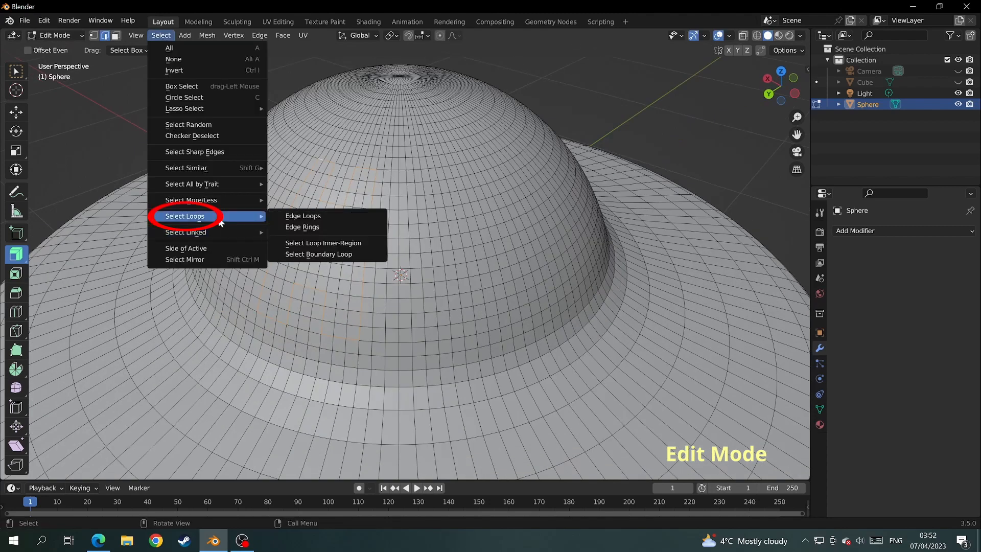
pyautogui.click(335, 246)
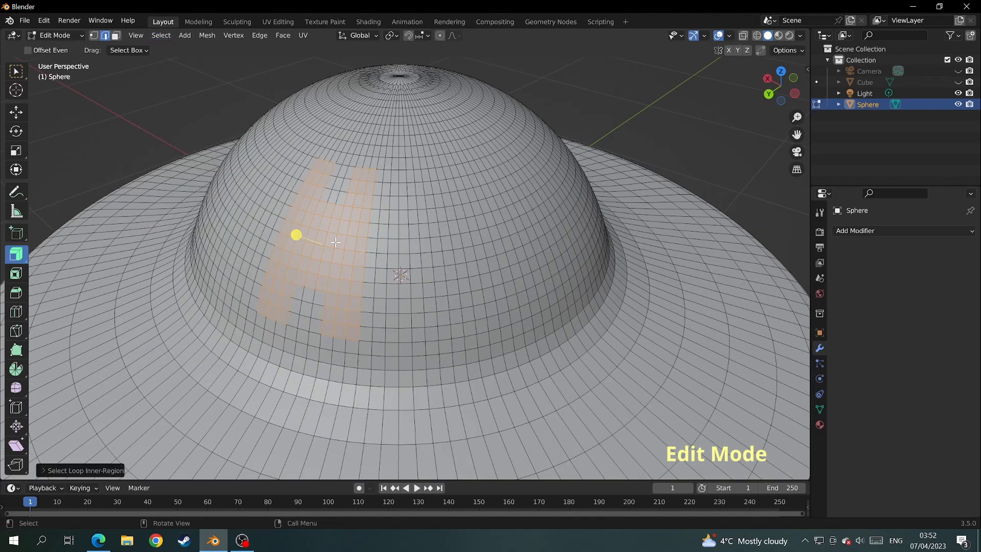
pyautogui.hotkey('alt', 's')
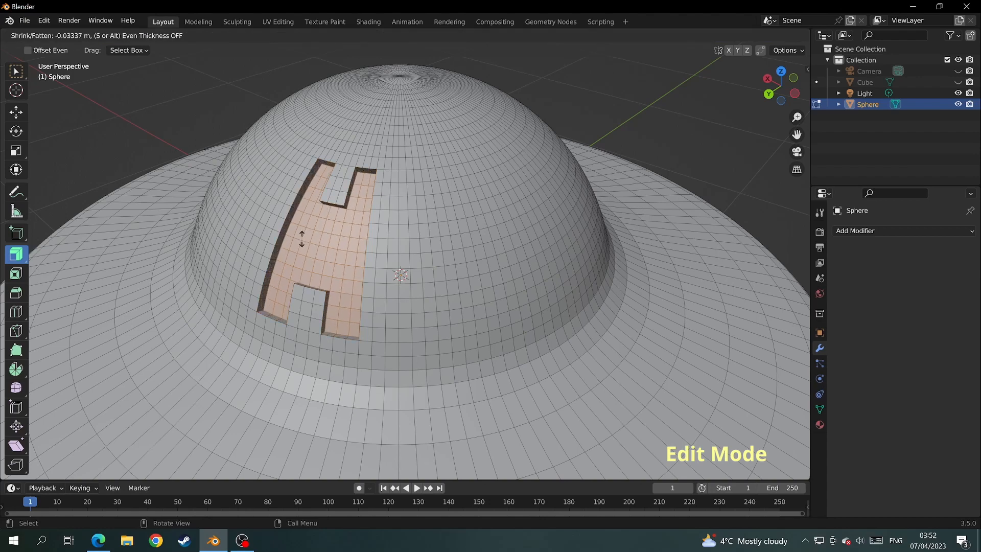
pyautogui.click(305, 240)
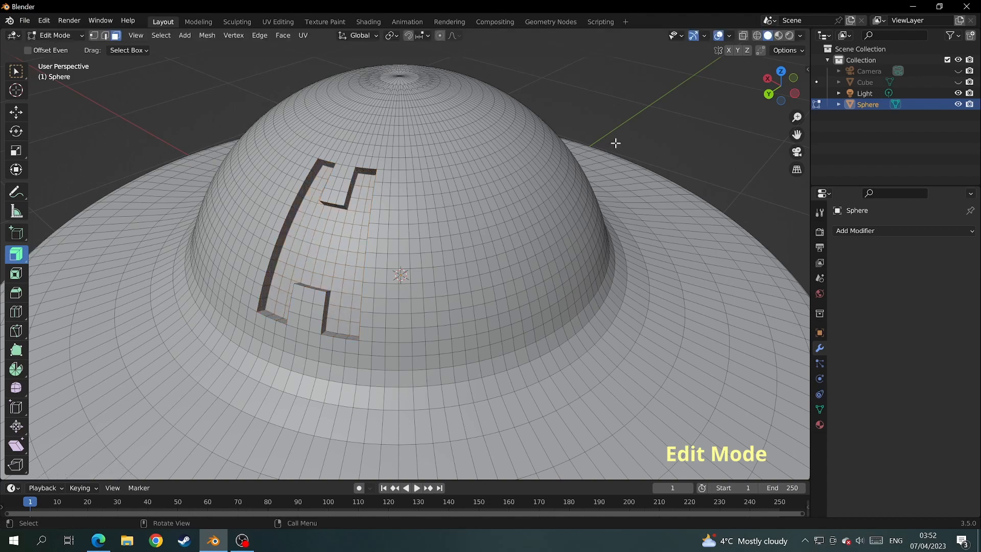
pyautogui.moveTo(615, 143)
pyautogui.mouseDown(button='middle')
pyautogui.moveTo(657, 140)
pyautogui.moveTo(615, 153)
pyautogui.moveTo(535, 138)
pyautogui.moveTo(335, 192)
pyautogui.mouseUp(button='middle')
pyautogui.scroll(-5, 657, 140)
# Undo the H indent, select a random scattering of faces and extrude them outward into blocks
pyautogui.hotkey('ctrl', 'z')
pyautogui.hotkey('ctrl', 'z')
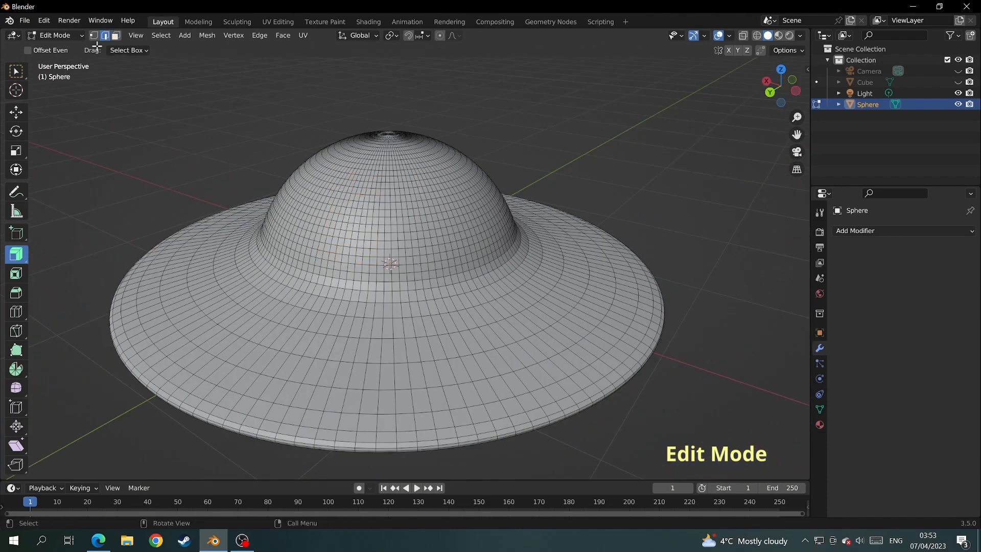
pyautogui.click(116, 37)
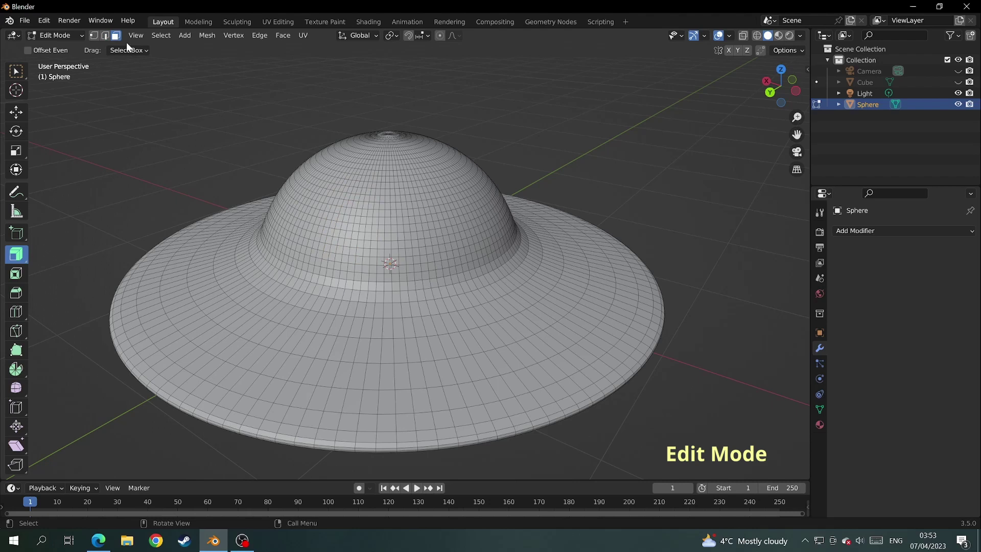
pyautogui.click(161, 35)
pyautogui.click(197, 128)
pyautogui.press('s')
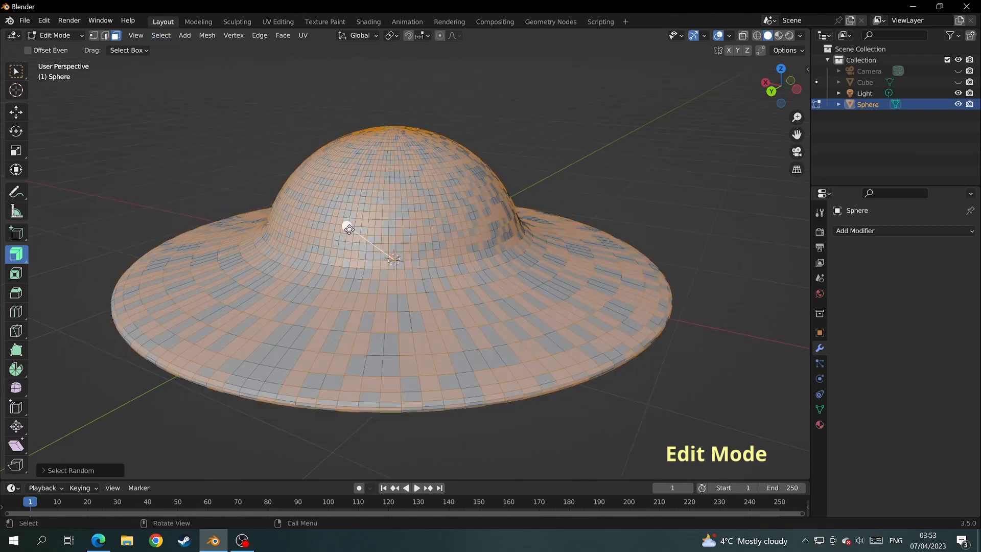
pyautogui.moveTo(349, 229); pyautogui.dragTo(347, 225)
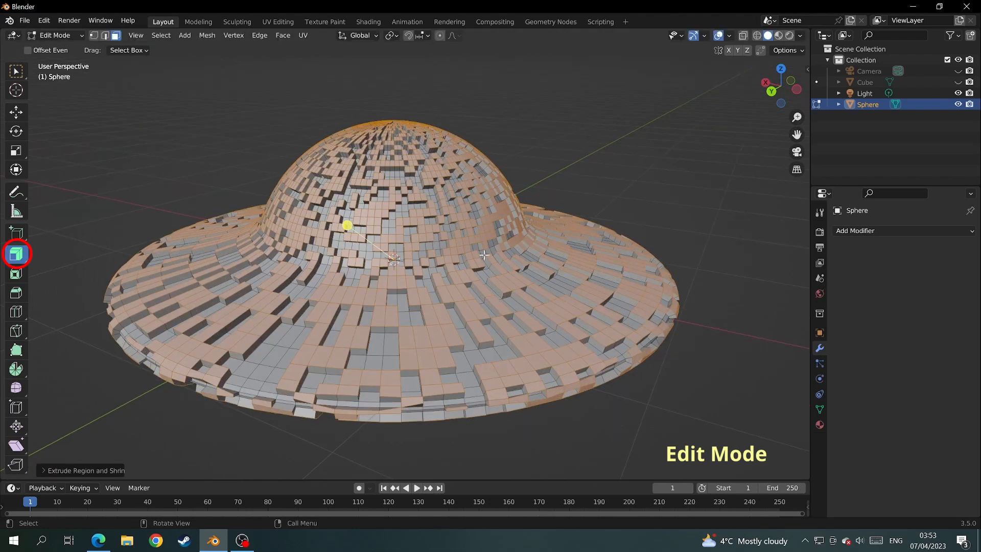
# Deselect everything and view the block-covered saucer in Object Mode from several angles
pyautogui.hotkey('alt', 'a')
pyautogui.moveTo(661, 224)
pyautogui.mouseDown(button='middle')
pyautogui.moveTo(734, 210)
pyautogui.moveTo(643, 211)
pyautogui.mouseUp(button='middle')
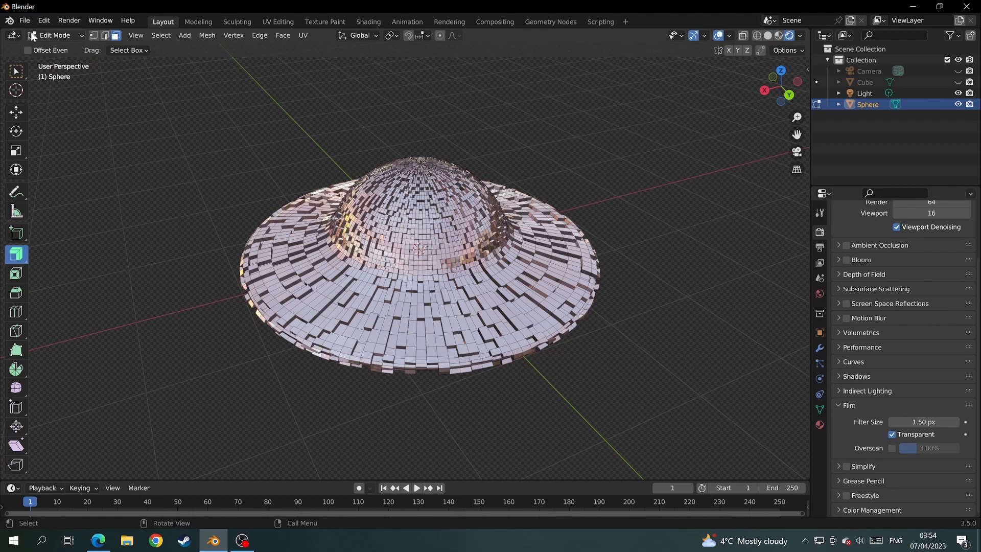
pyautogui.click(46, 35)
pyautogui.moveTo(114, 85)
pyautogui.mouseDown(button='middle')
pyautogui.moveTo(227, 163)
pyautogui.moveTo(266, 156)
pyautogui.moveTo(617, 259)
pyautogui.mouseUp(button='middle')
pyautogui.scroll(2, 617, 259)
pyautogui.scroll(1, 563, 259)
pyautogui.scroll(2, 530, 259)
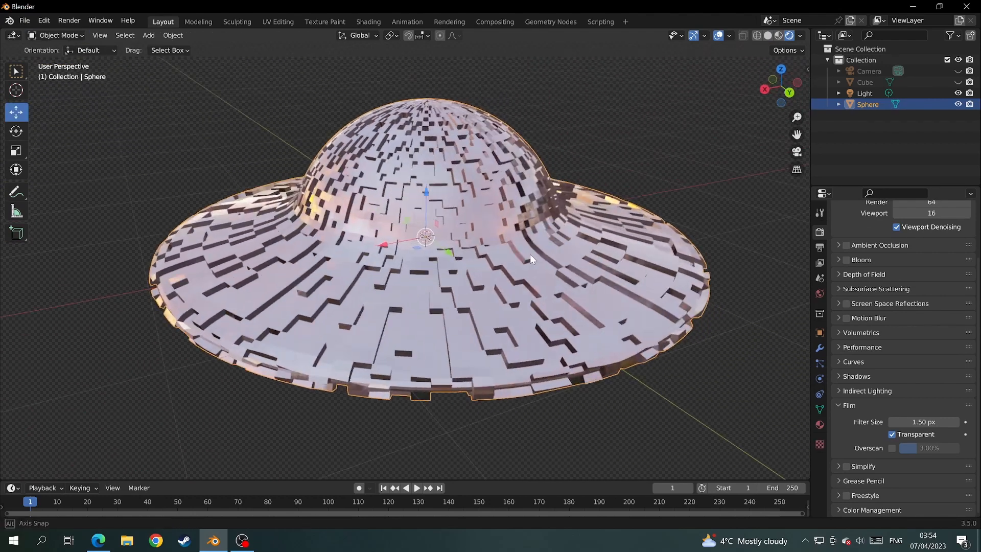
pyautogui.moveTo(529, 254)
pyautogui.mouseDown(button='middle')
pyautogui.moveTo(435, 234)
pyautogui.moveTo(352, 260)
pyautogui.moveTo(345, 215)
pyautogui.mouseUp(button='middle')
pyautogui.scroll(-2, 345, 215)
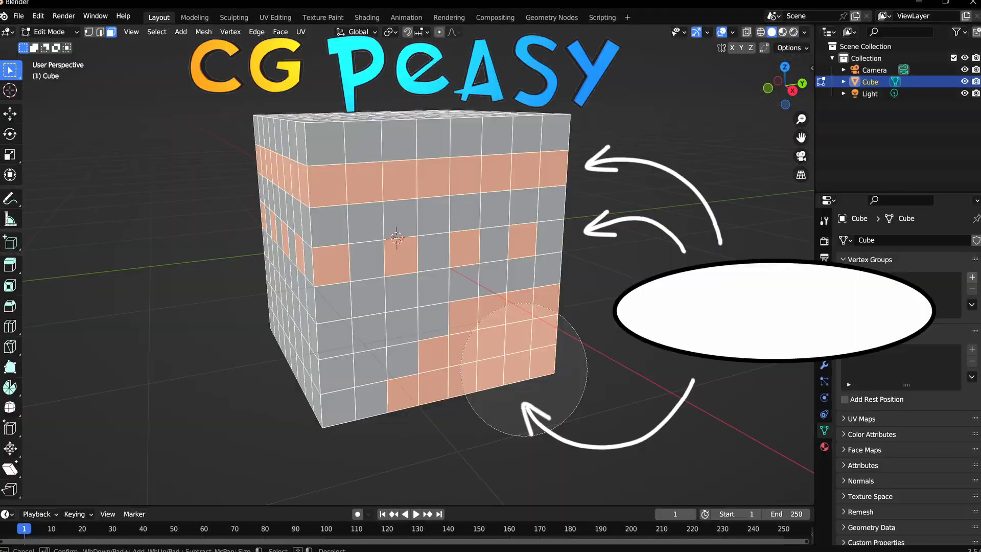